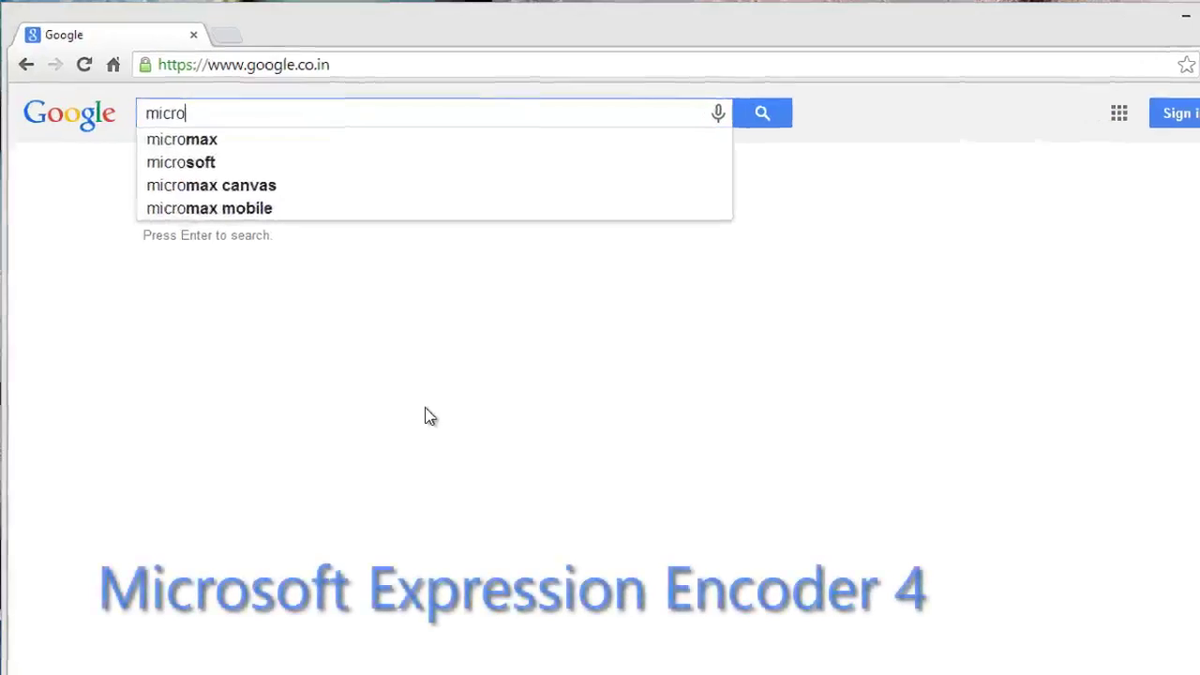
Search Google for 'microsoft expression encoder 4 pro' via the encoder 4 suggestion.
text(soft )
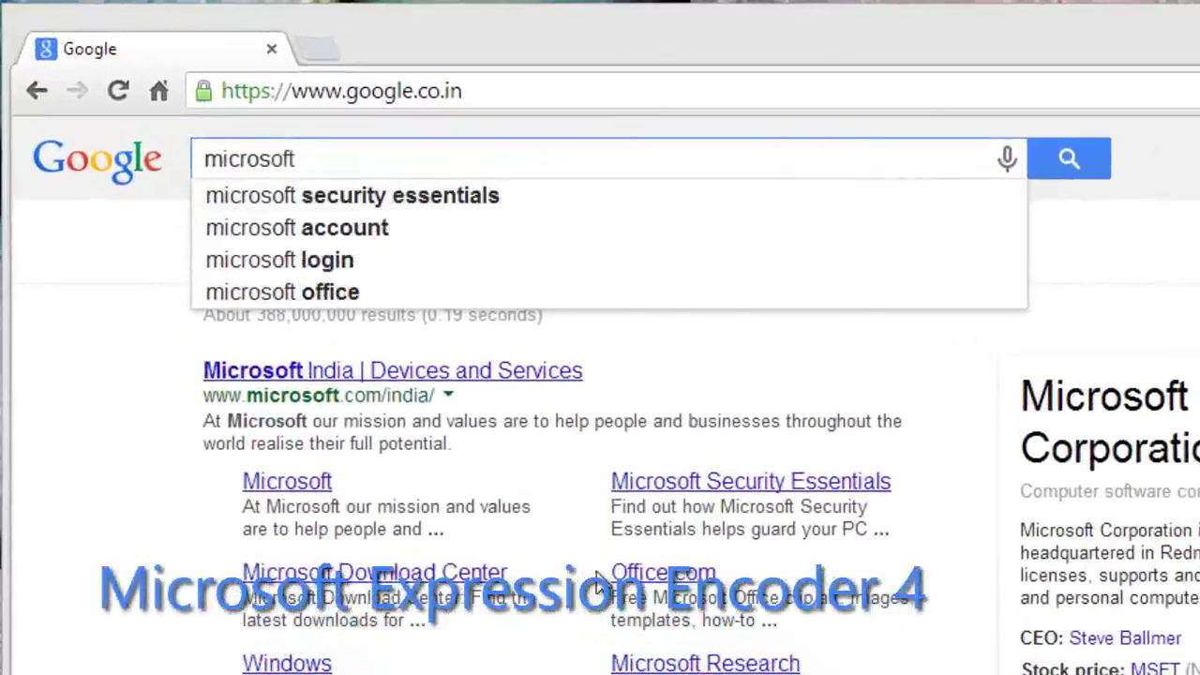
text(expression)
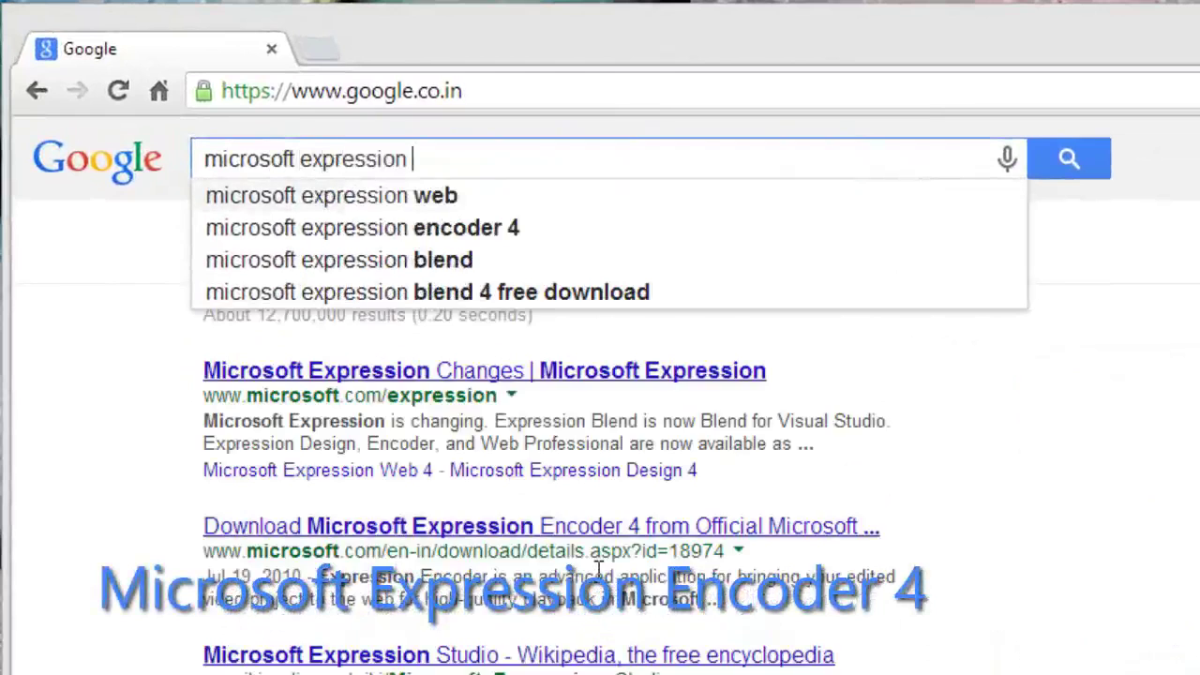
key(Down)
key(Down)
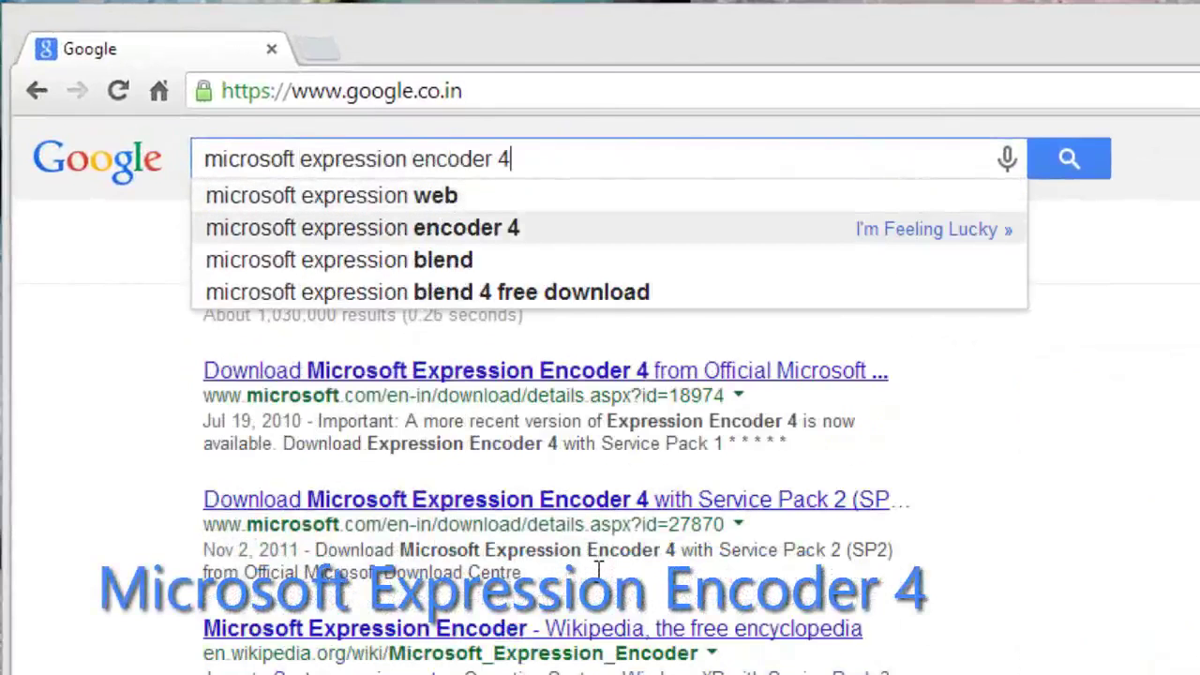
text(pro)
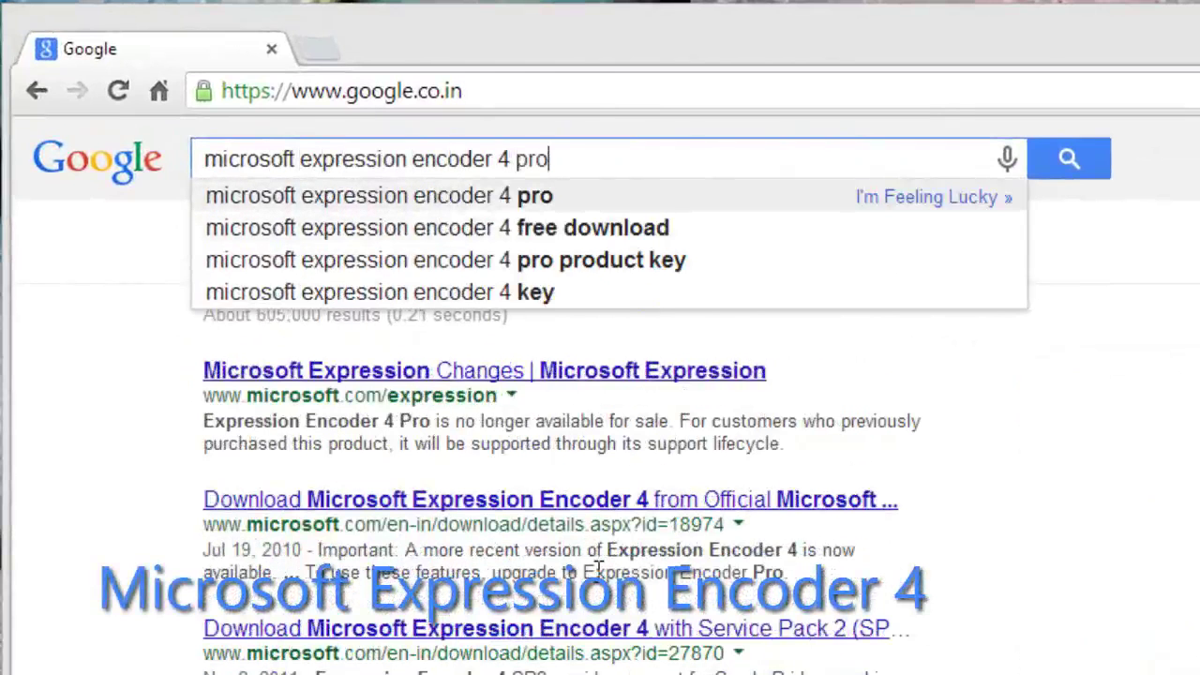
key(Return)
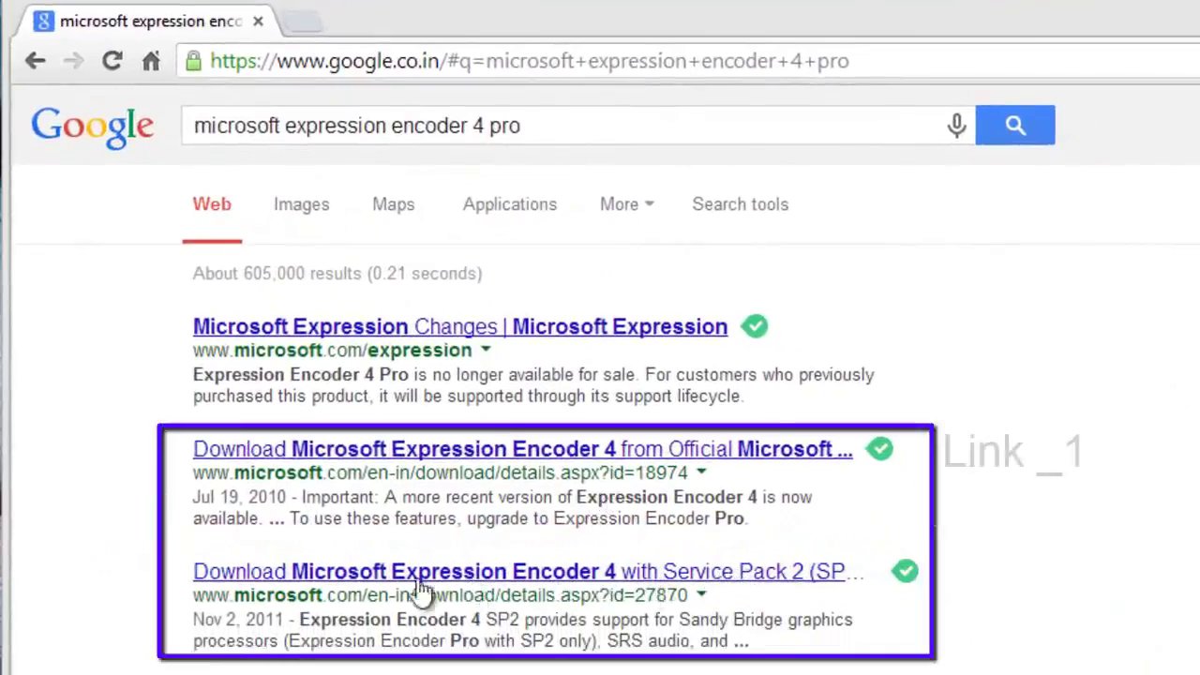
Check the Encoder 4 SP2 result, then open the original Expression Encoder 4 download page.
click(750, 579)
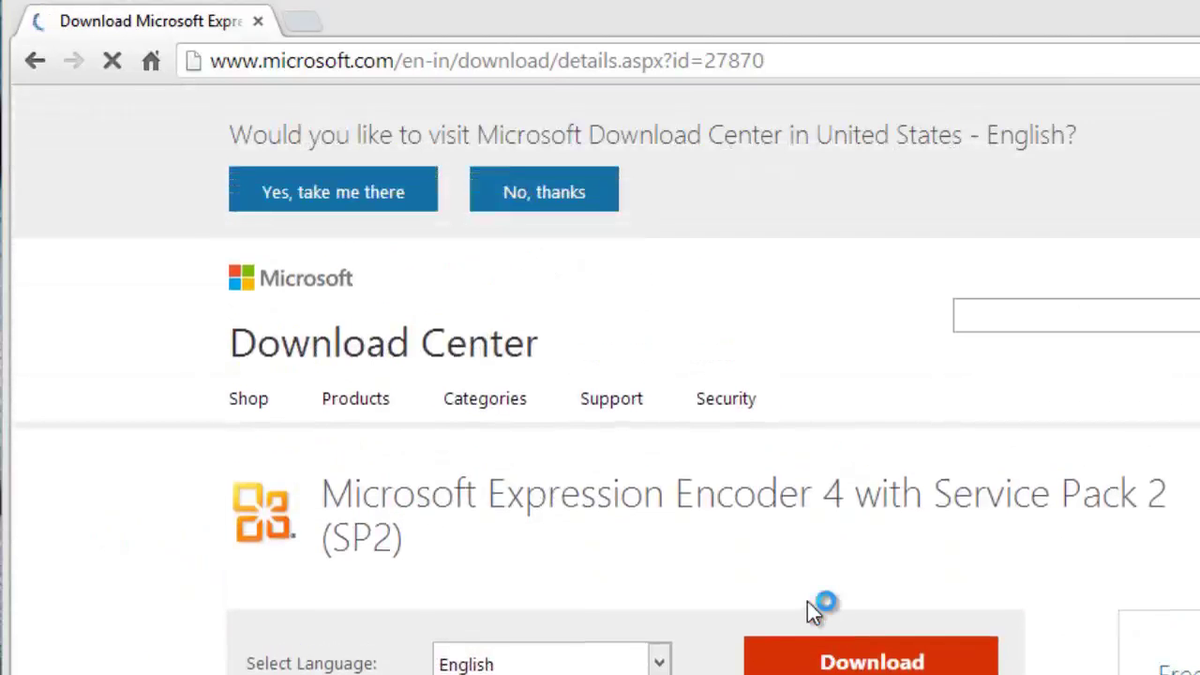
scroll(814, 612, down, 5)
scroll(538, 453, up, 5)
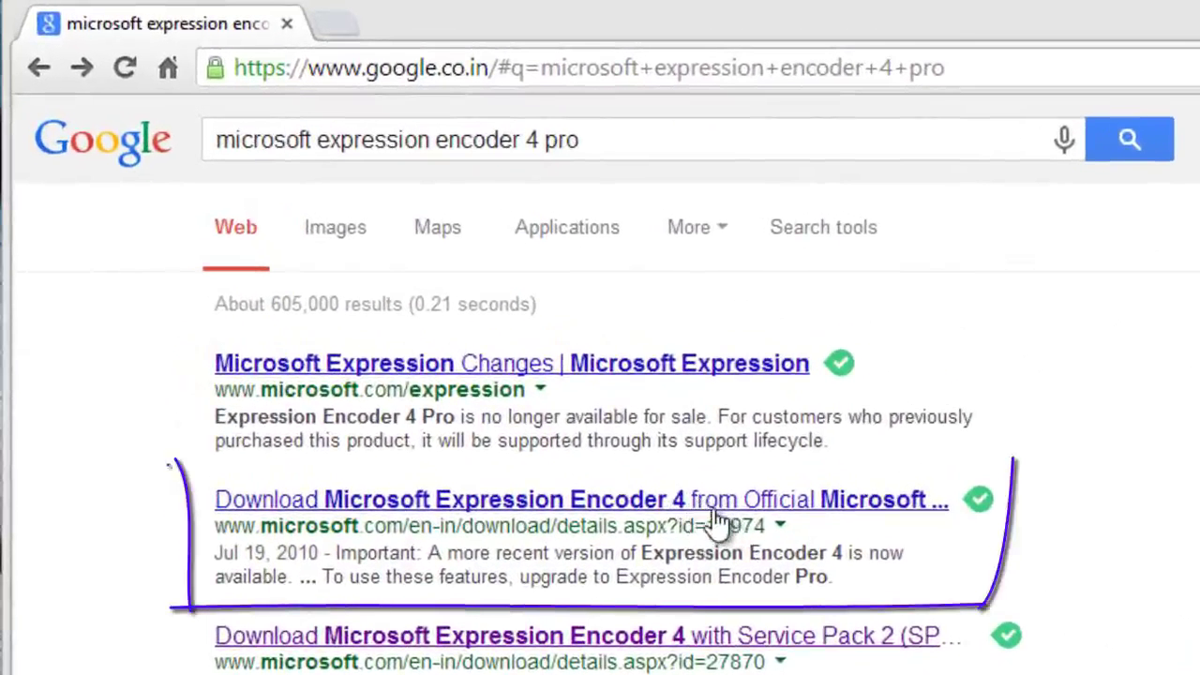
click(834, 511)
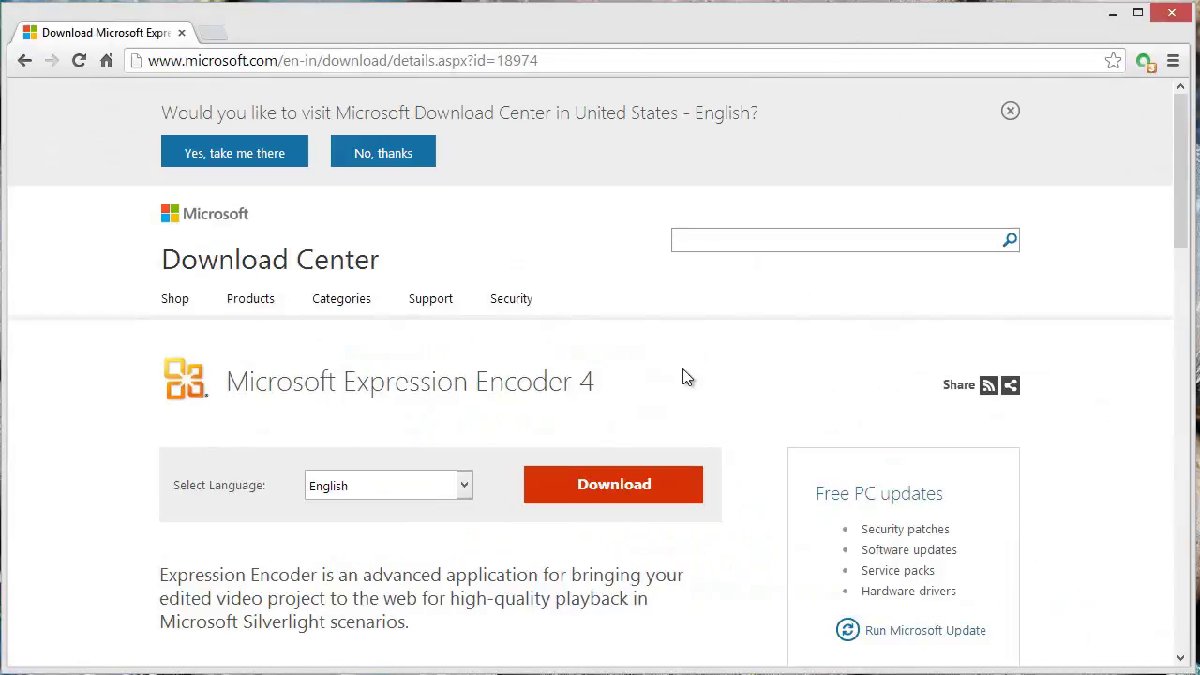
Expand the Details section to check version and size, then collapse it.
scroll(690, 377, down, 2)
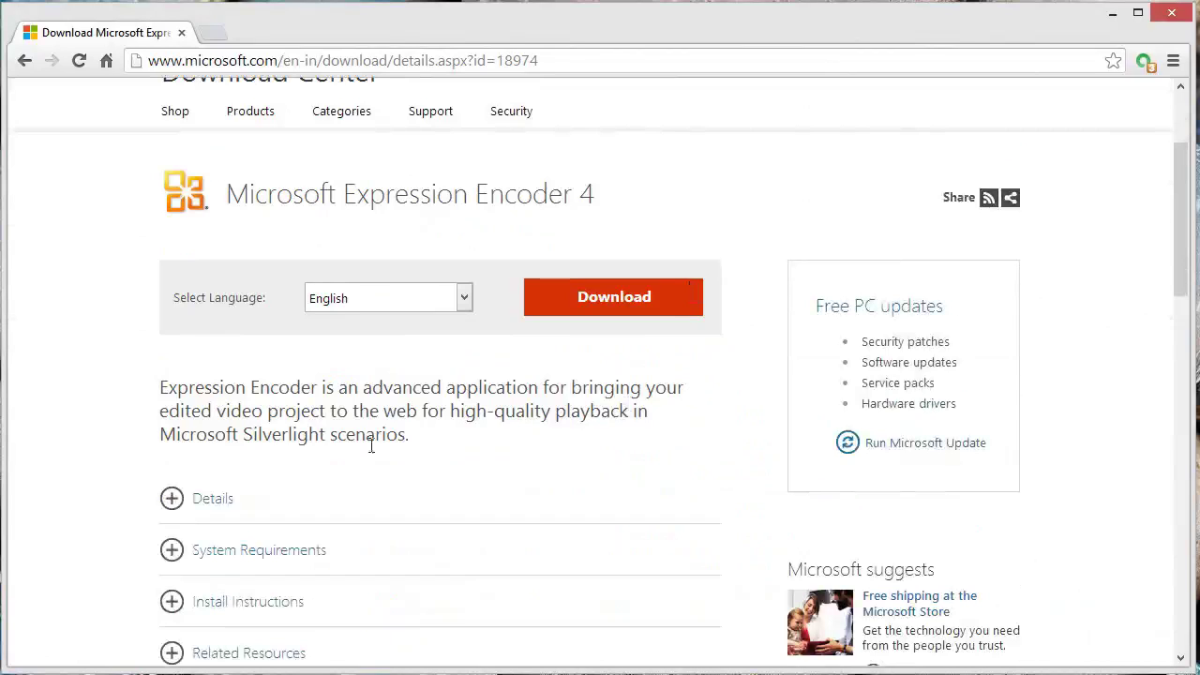
scroll(275, 472, down, 1)
click(174, 413)
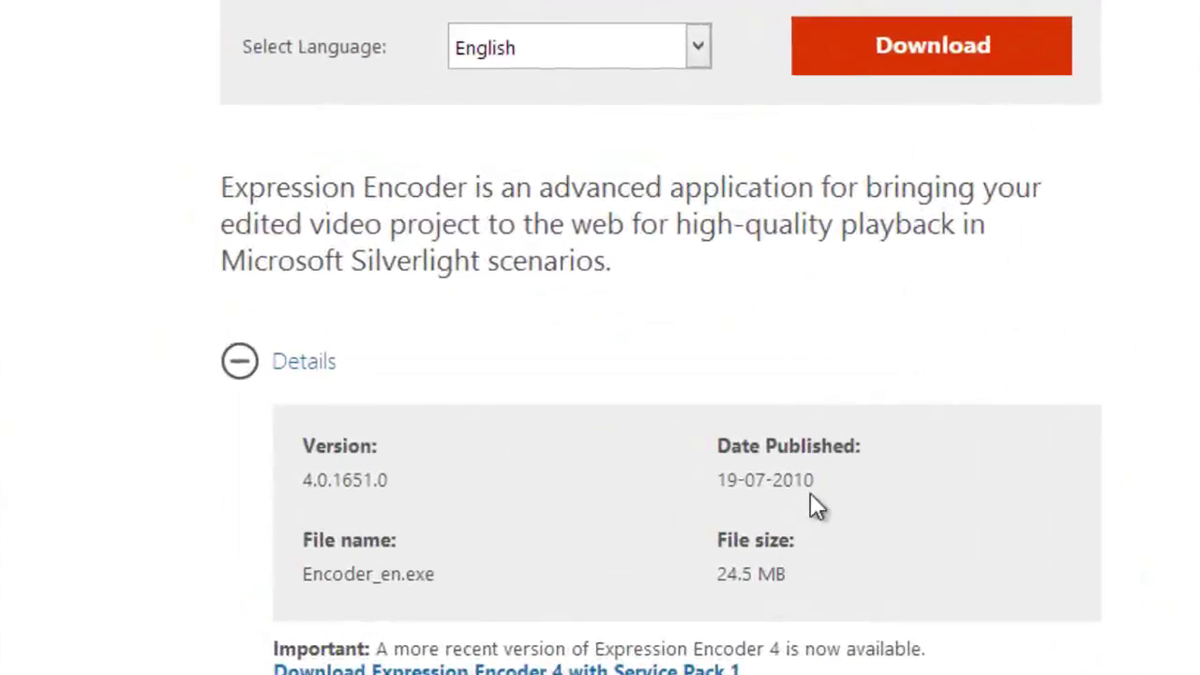
scroll(450, 592, down, 3)
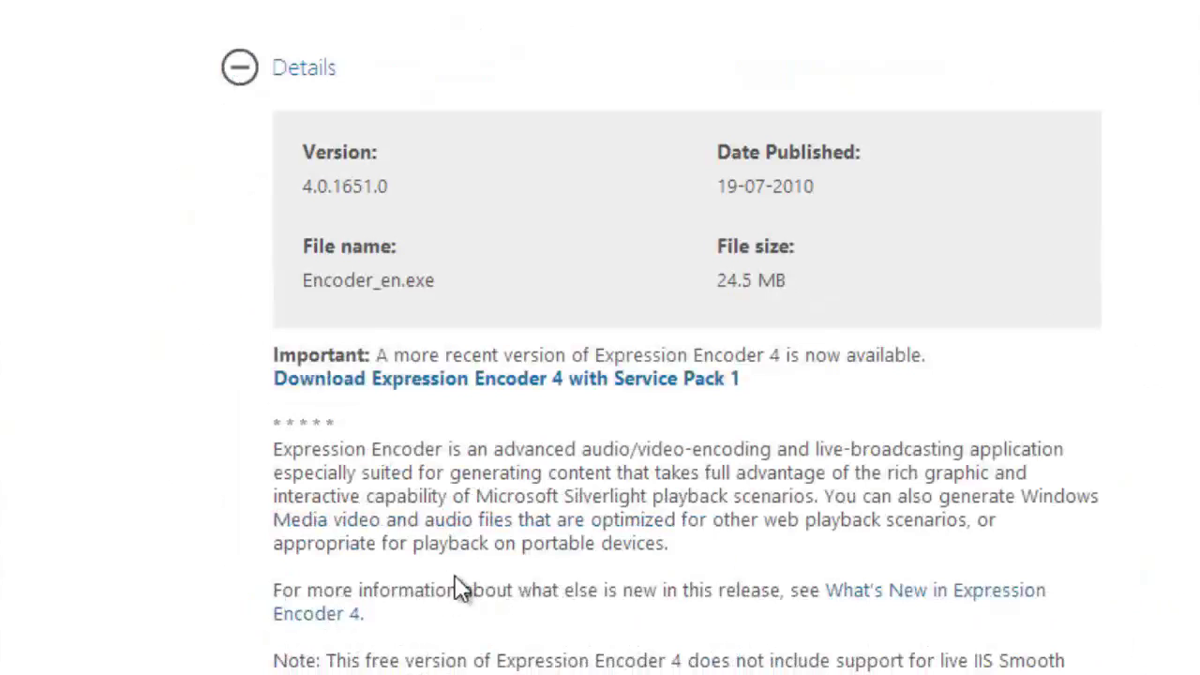
scroll(469, 483, down, 3)
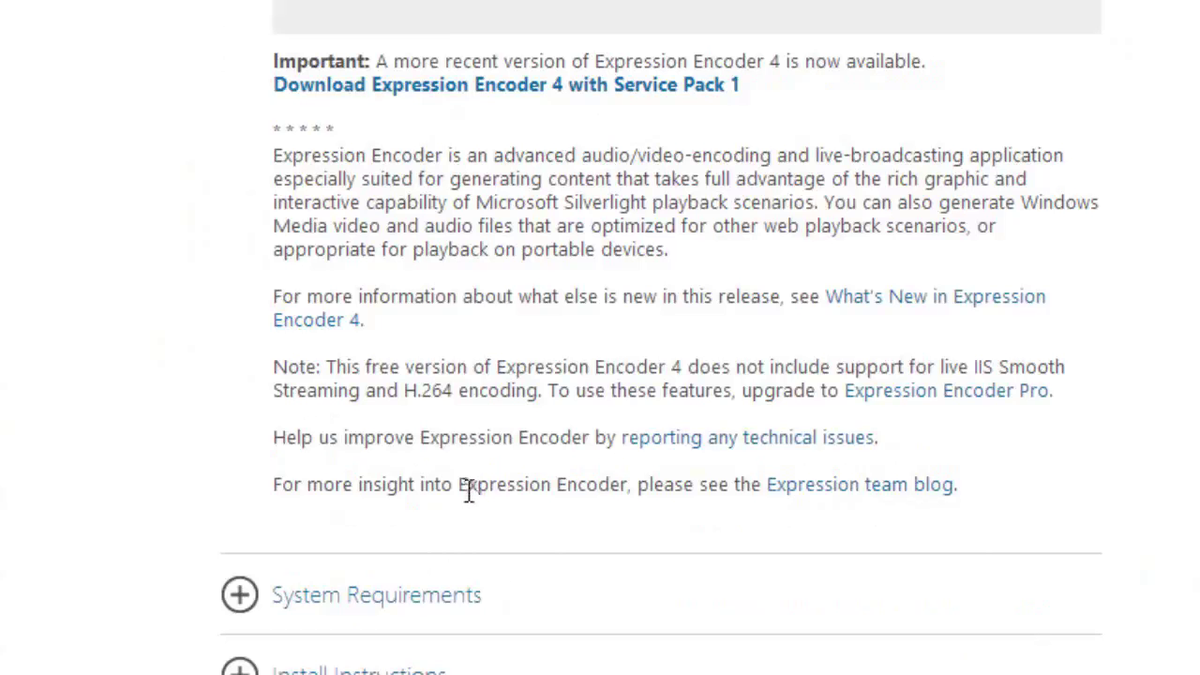
scroll(441, 483, up, 5)
click(233, 223)
Review System Requirements, Install Instructions and Related Resources, then return to the Download section.
click(240, 298)
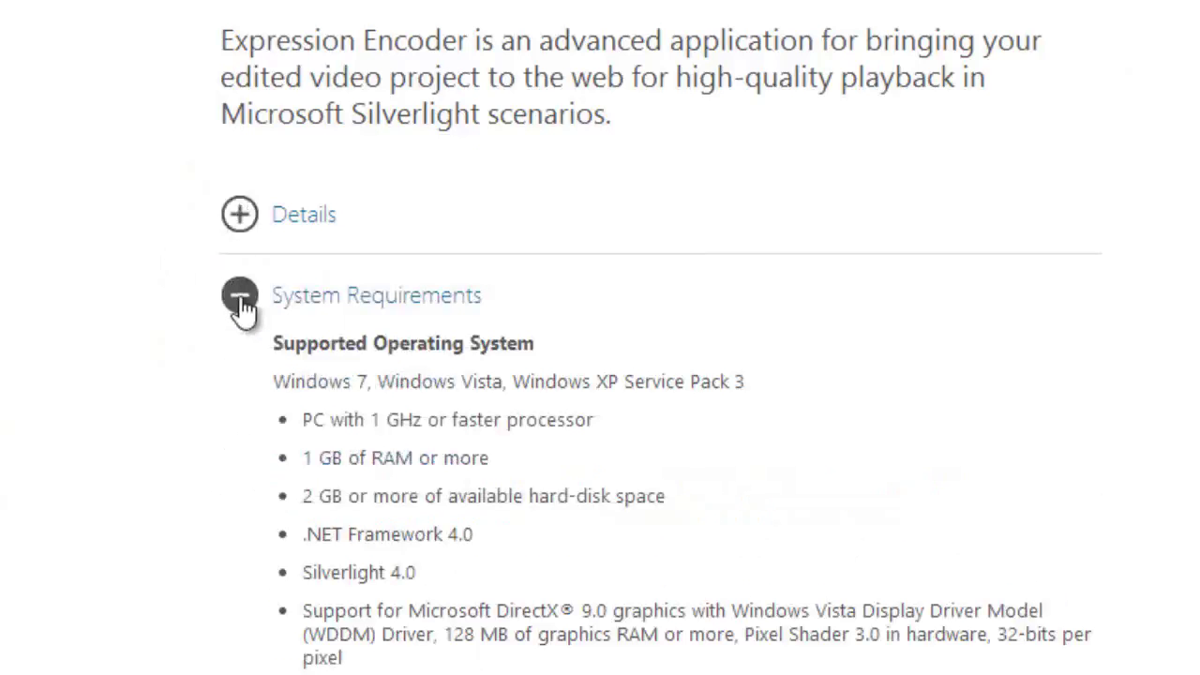
scroll(359, 525, down, 2)
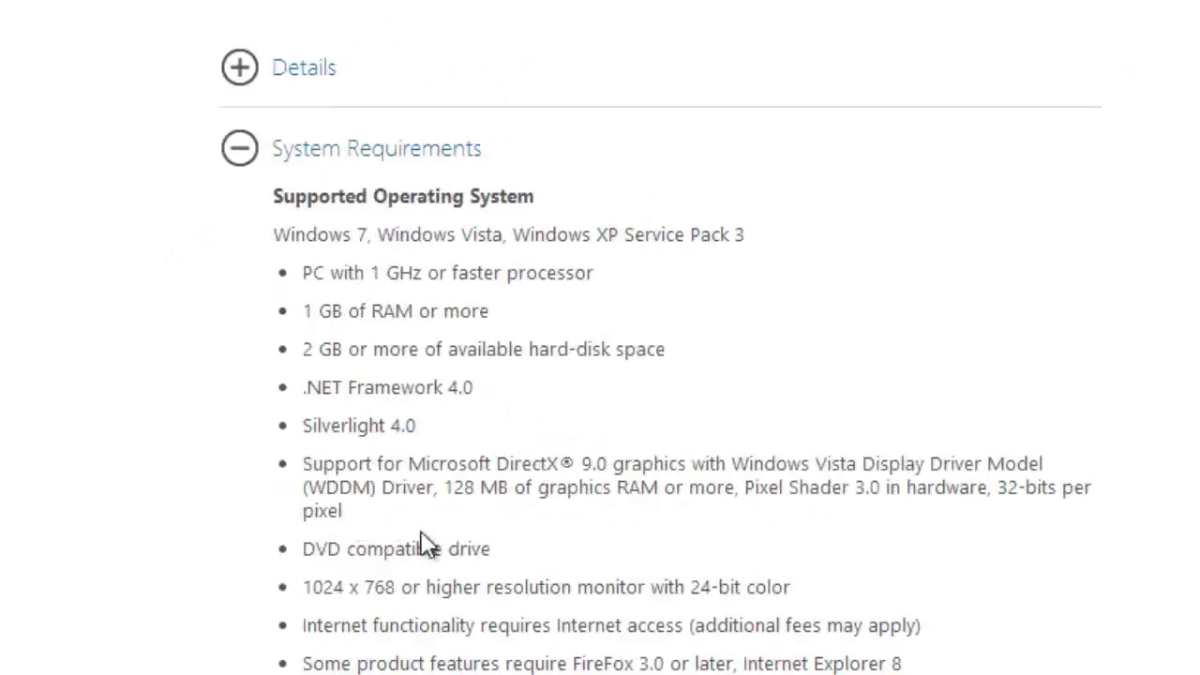
click(236, 155)
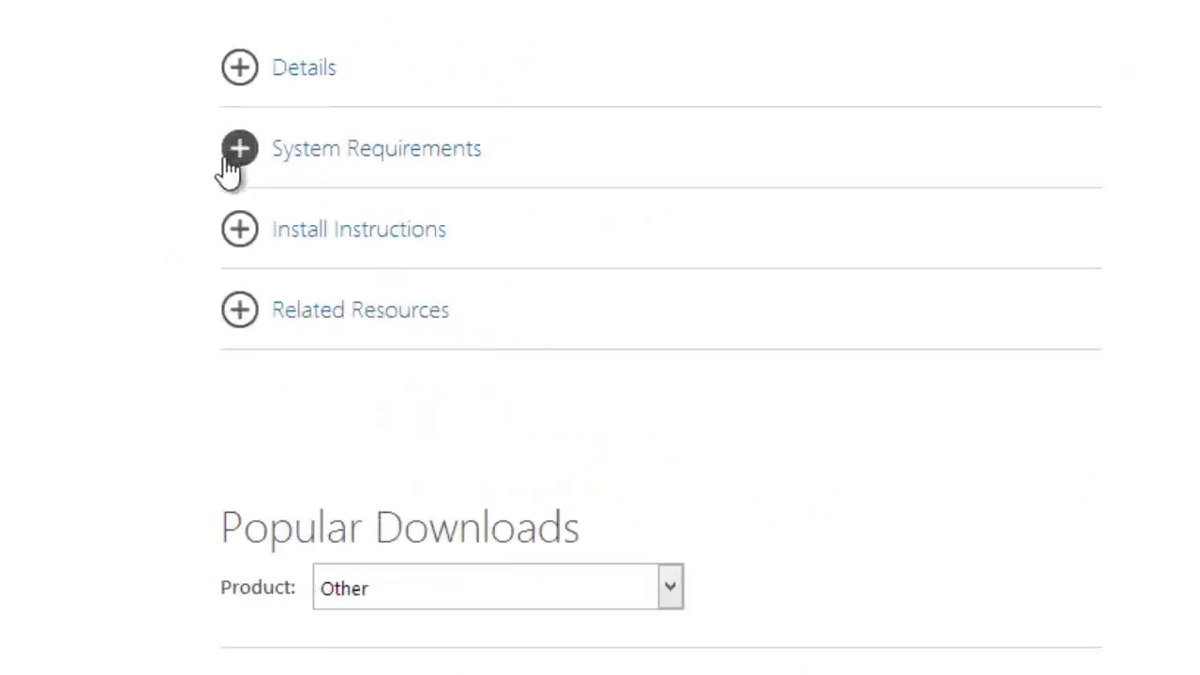
click(237, 232)
click(237, 232)
click(243, 309)
click(244, 309)
scroll(403, 326, up, 5)
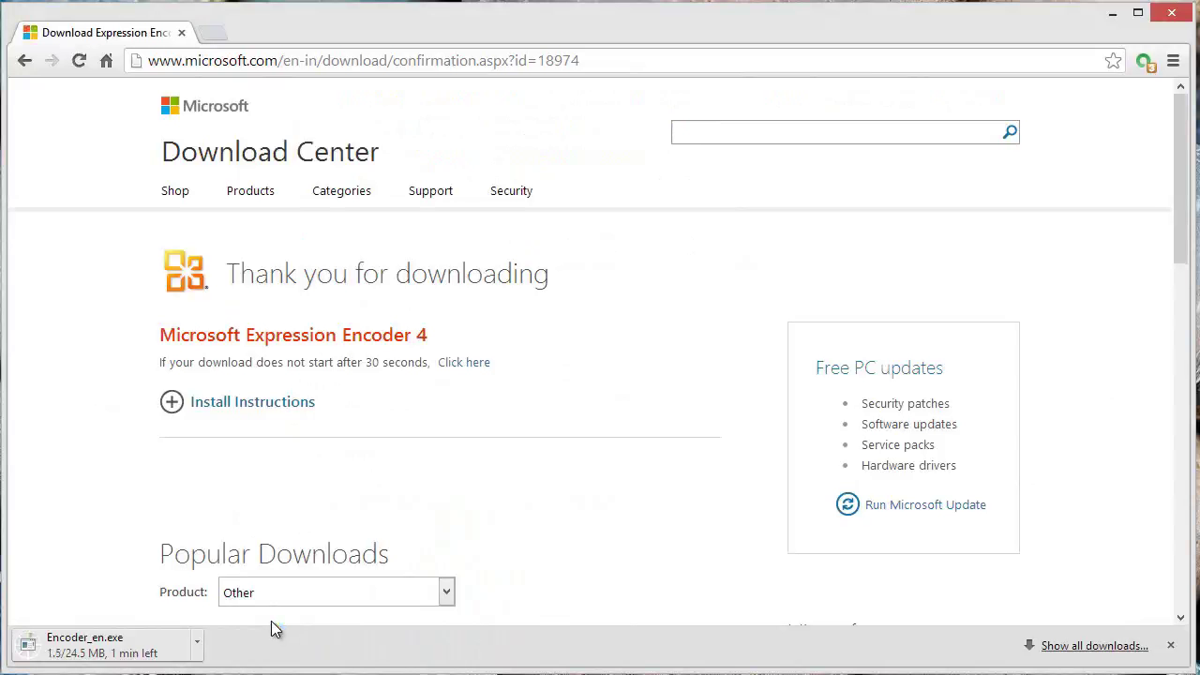
Open Chrome's downloads list and show Encoder_en.exe in its folder.
key(ctrl+j)
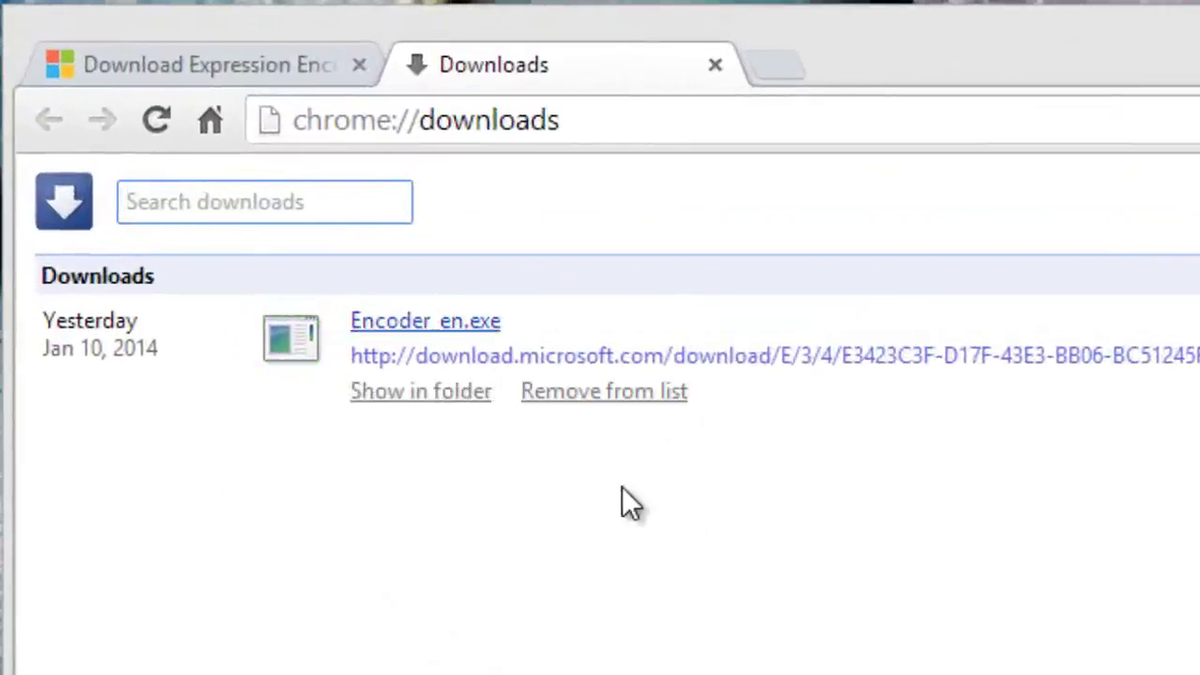
click(628, 501)
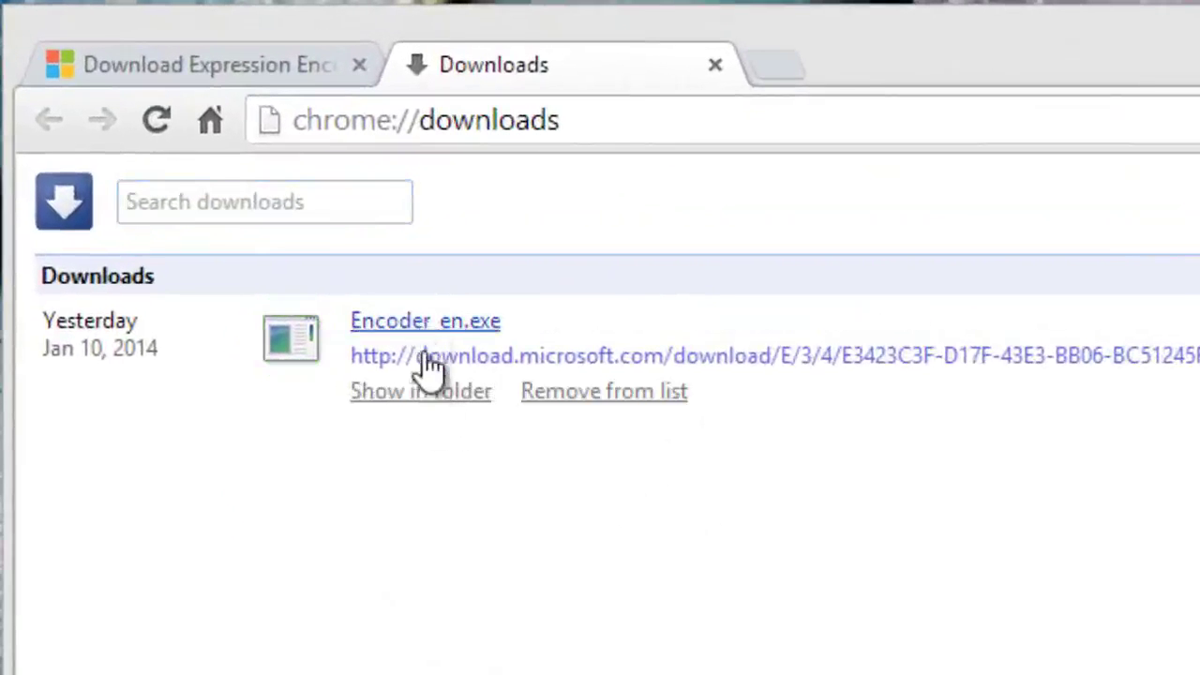
click(429, 393)
Run Encoder_en.exe, accept the license, keep the default location, and install Expression Encoder 4.
right_click(1036, 584)
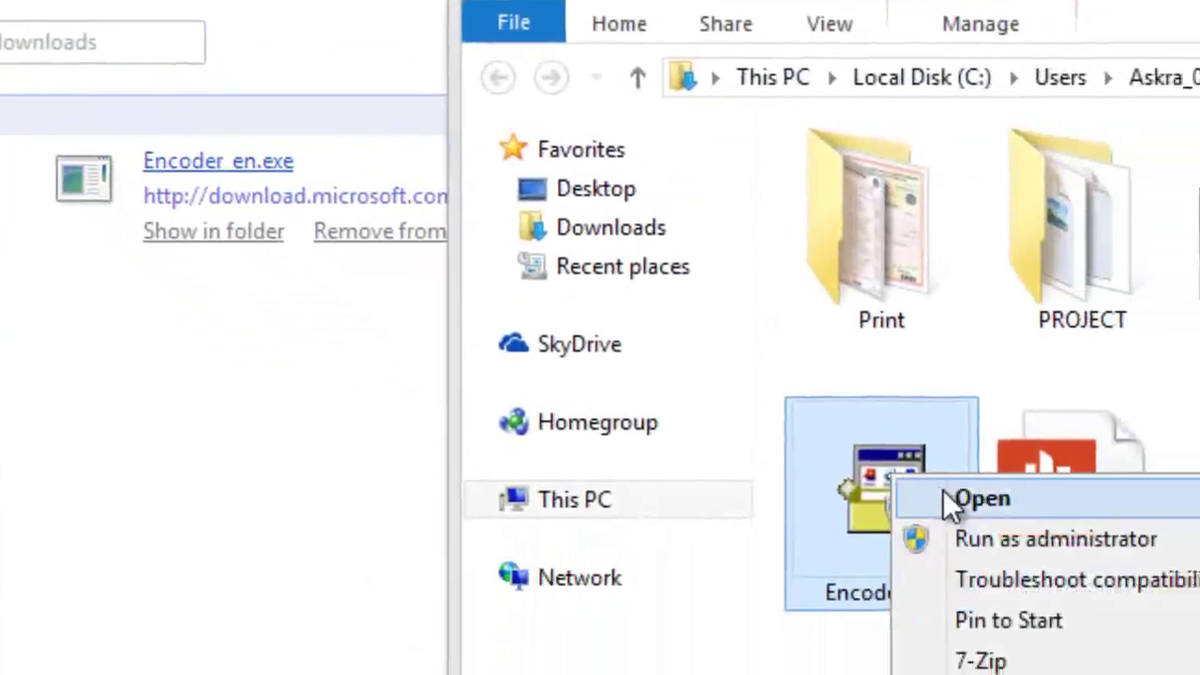
click(980, 499)
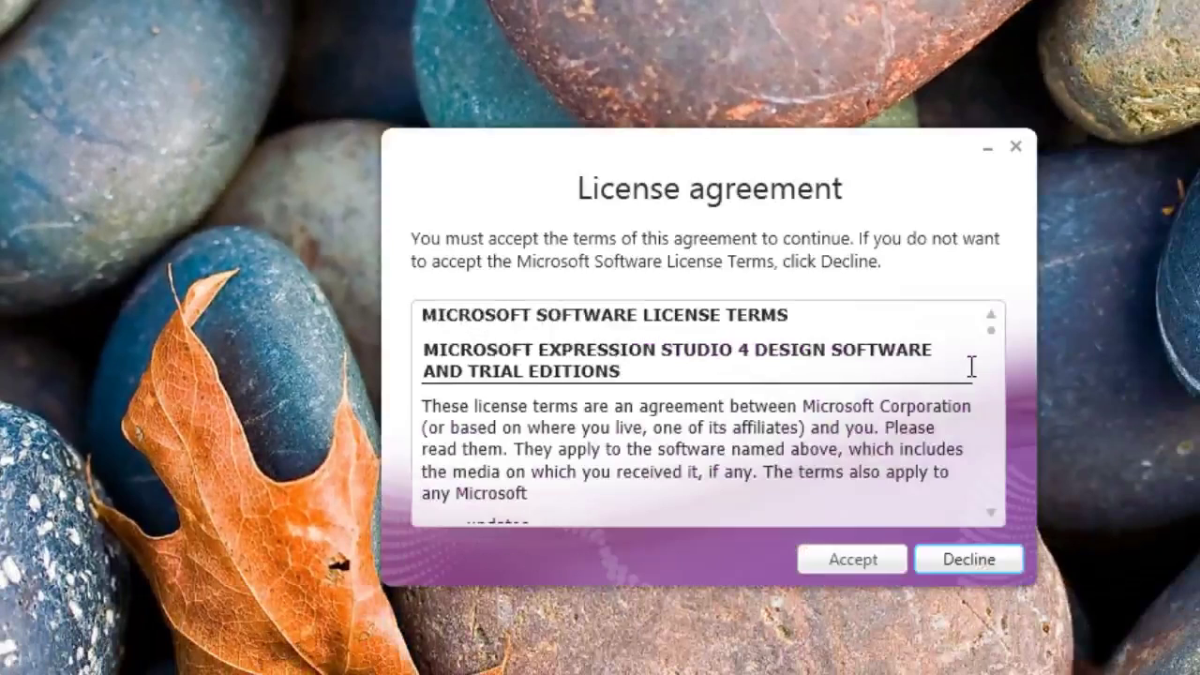
click(853, 555)
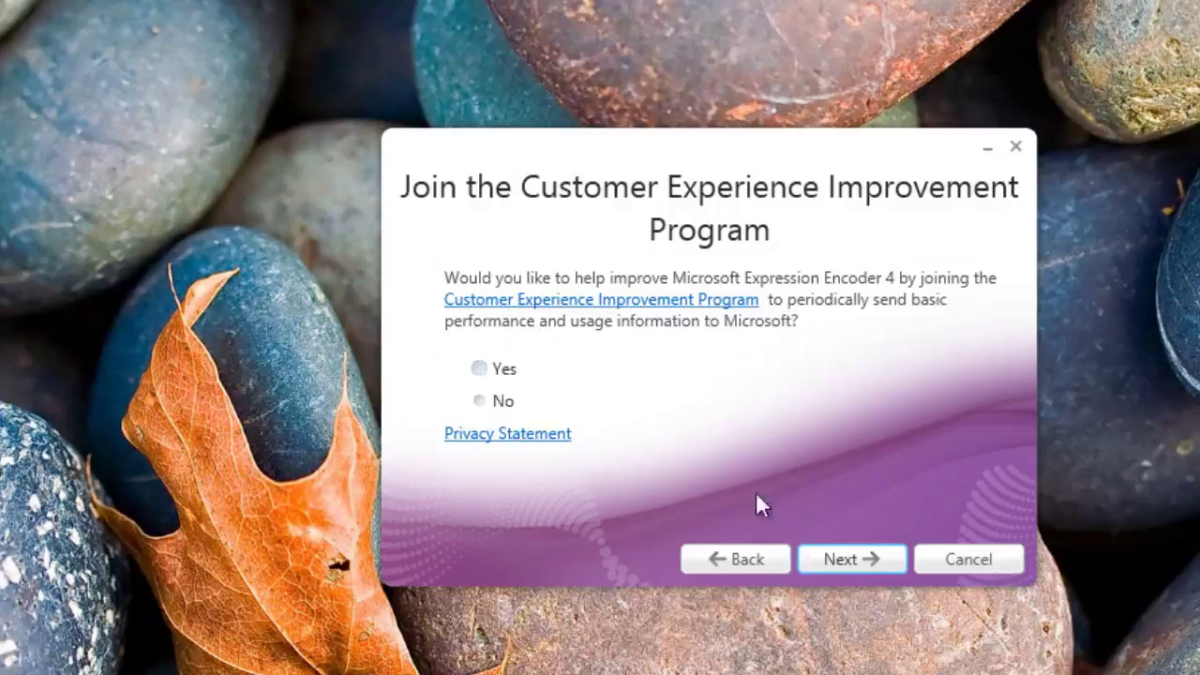
click(830, 558)
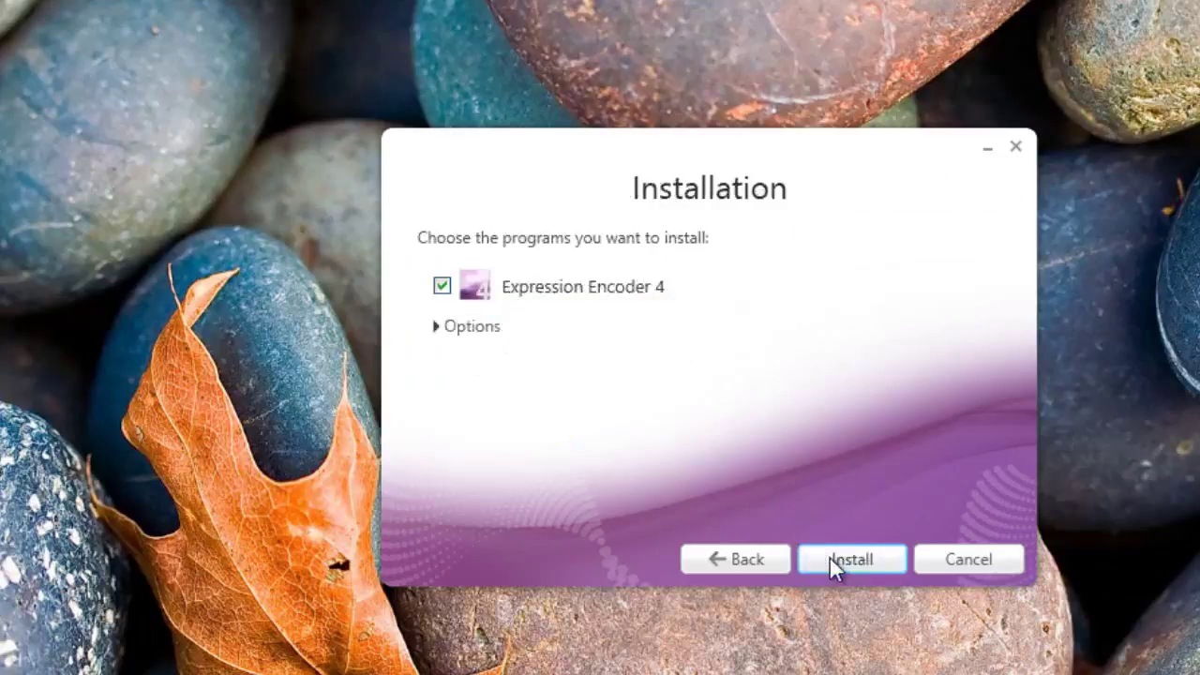
click(438, 328)
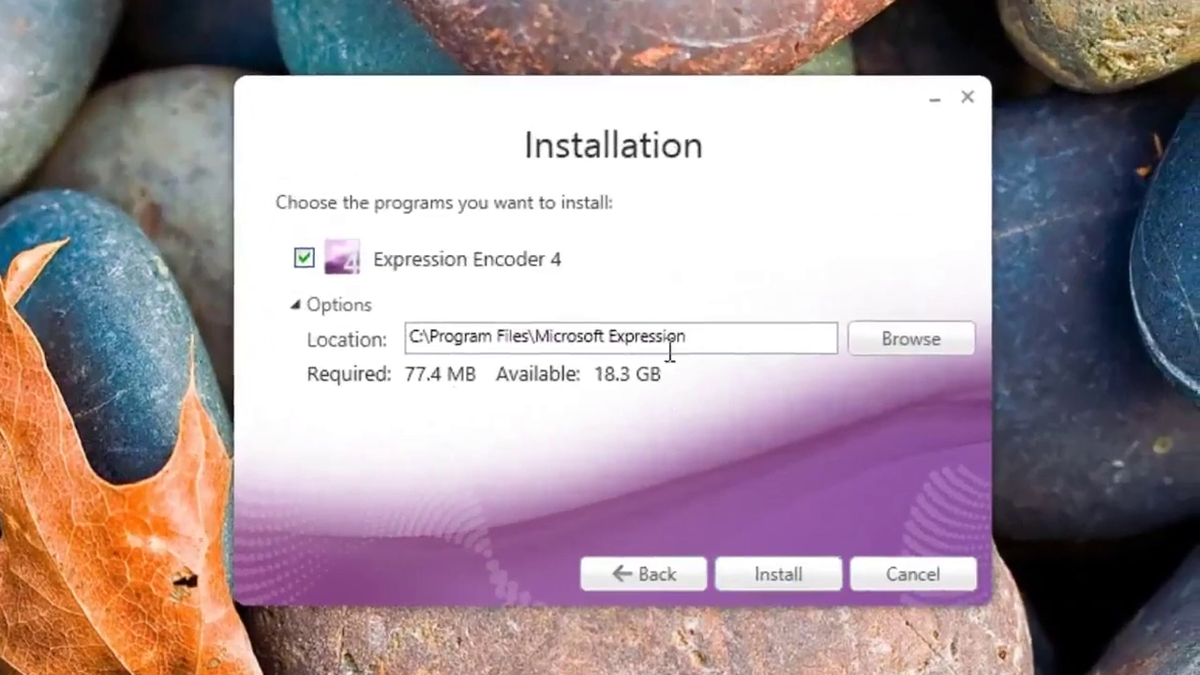
click(781, 576)
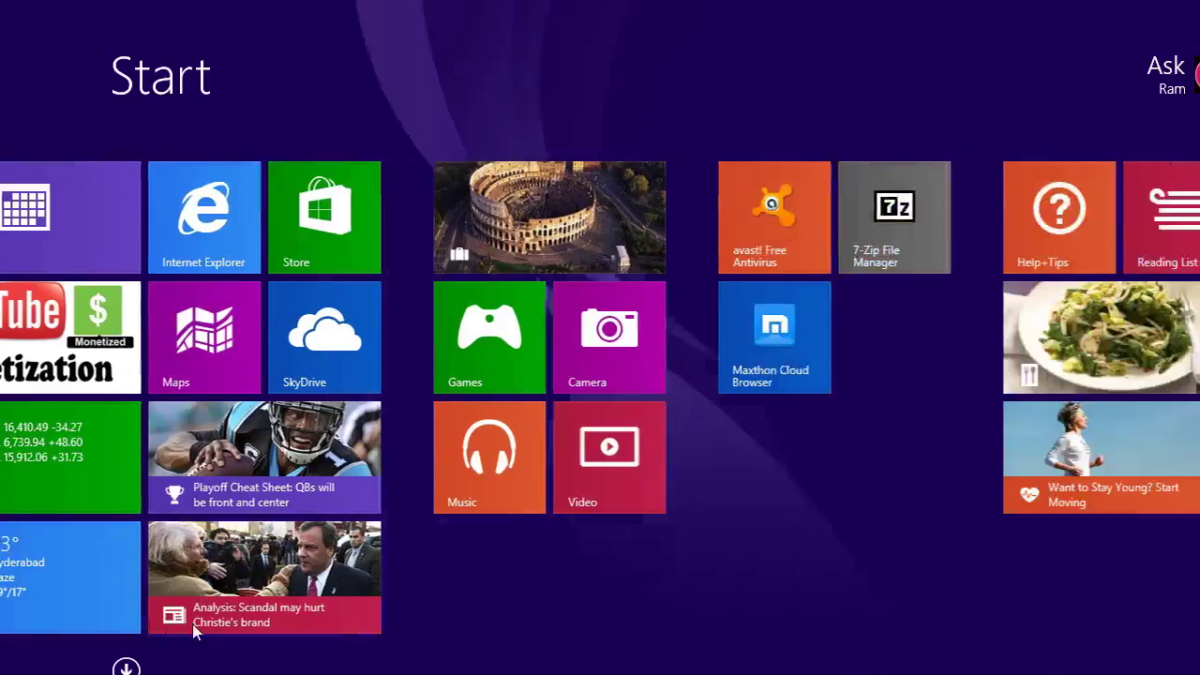
Scroll the Start screen to find the Expression Encoder 4 Screen Capture tile.
scroll(191, 617, up, 3)
scroll(123, 671, down, 5)
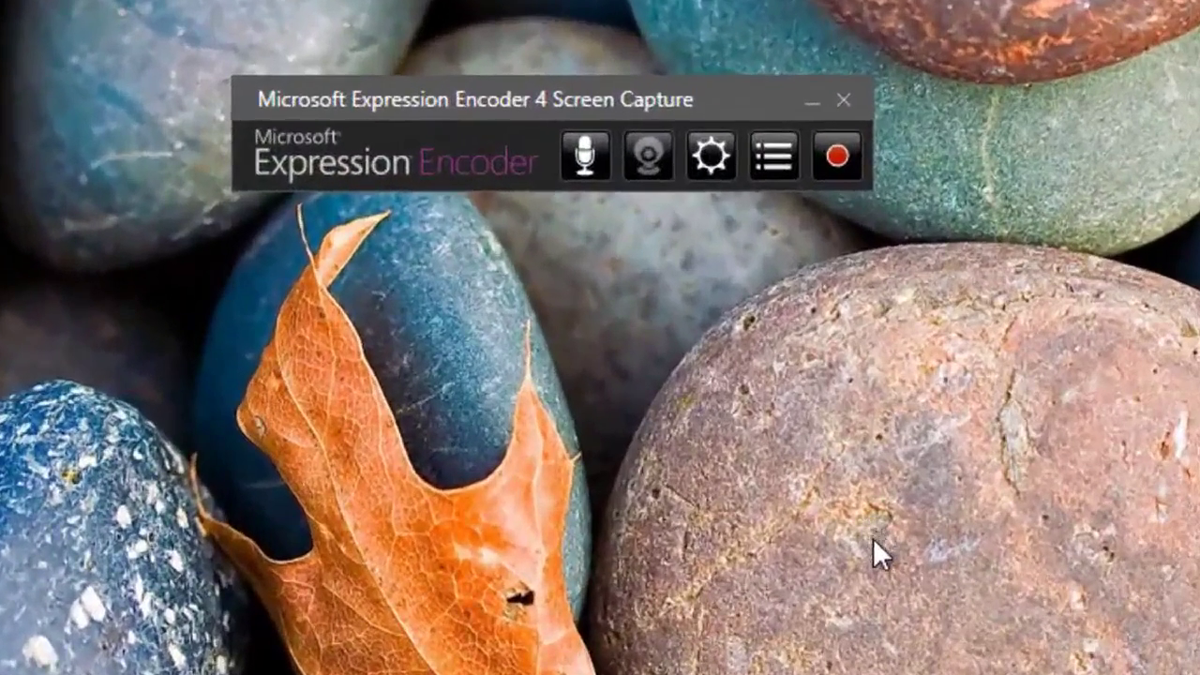
Look through the Webcam, Audio, Hotkeys and Other tabs of the capture settings.
click(714, 155)
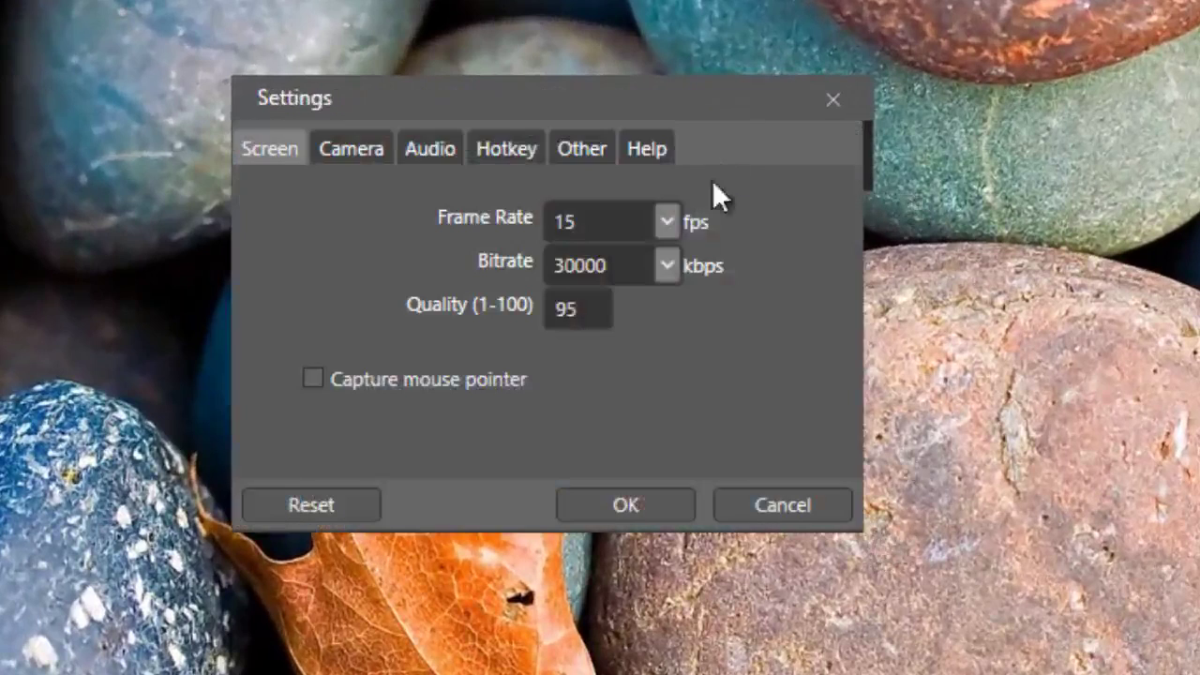
click(373, 152)
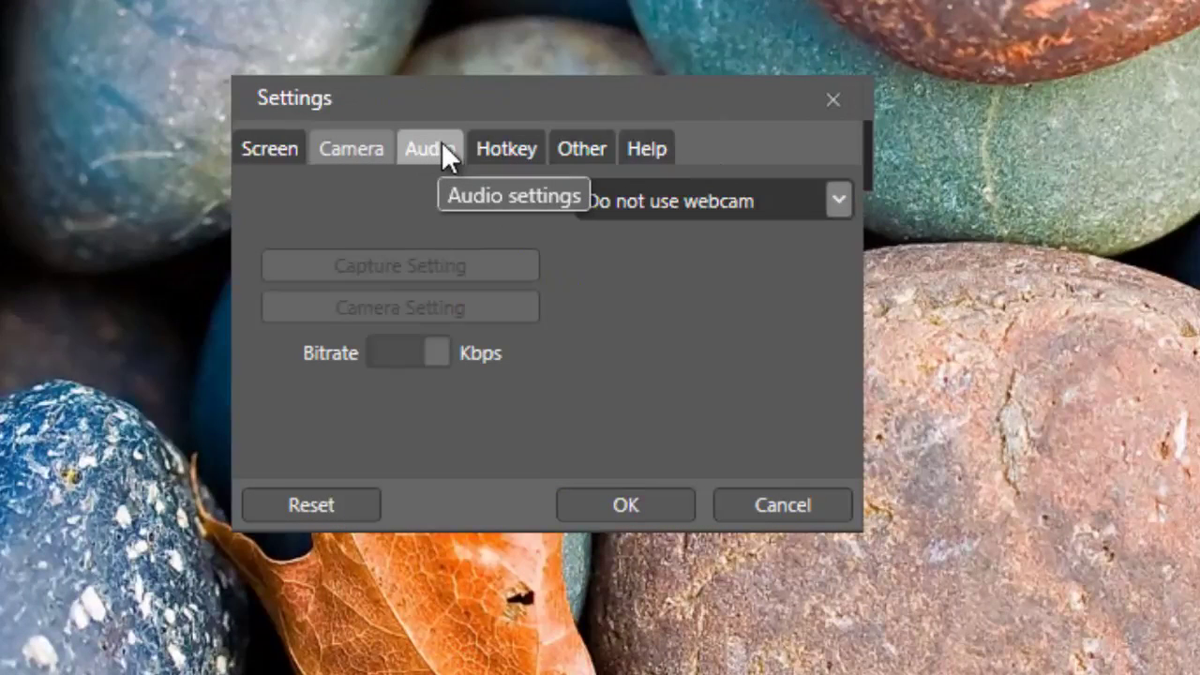
click(440, 148)
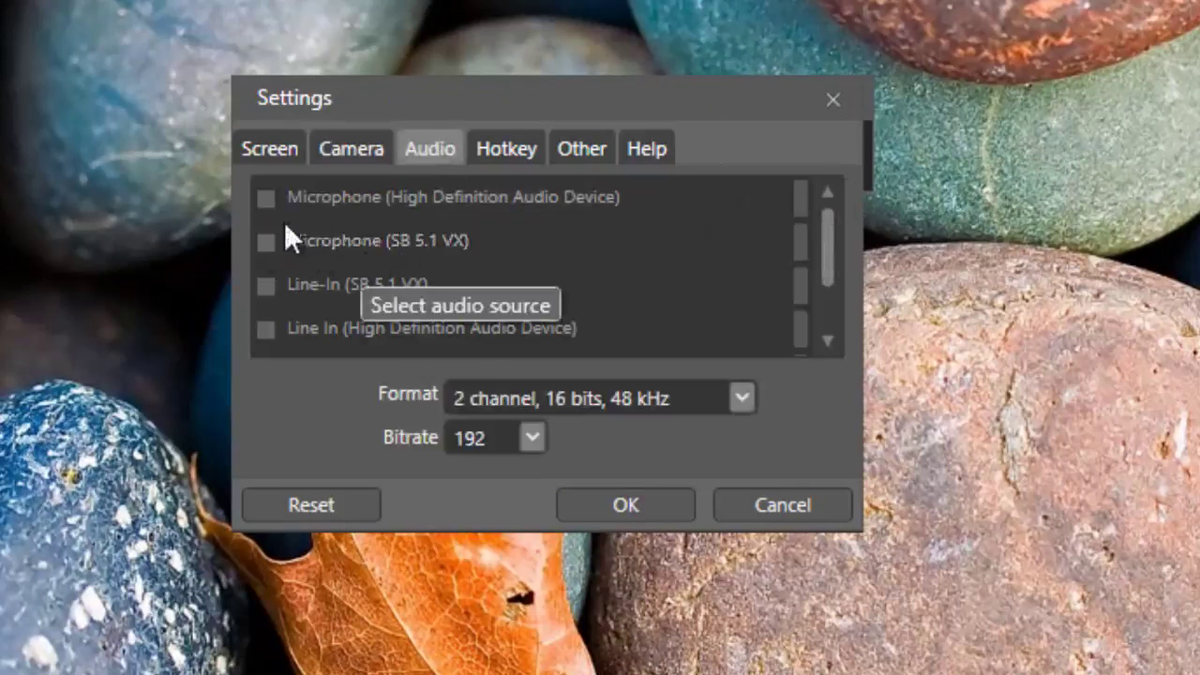
scroll(316, 307, down, 1)
scroll(315, 324, up, 1)
click(499, 150)
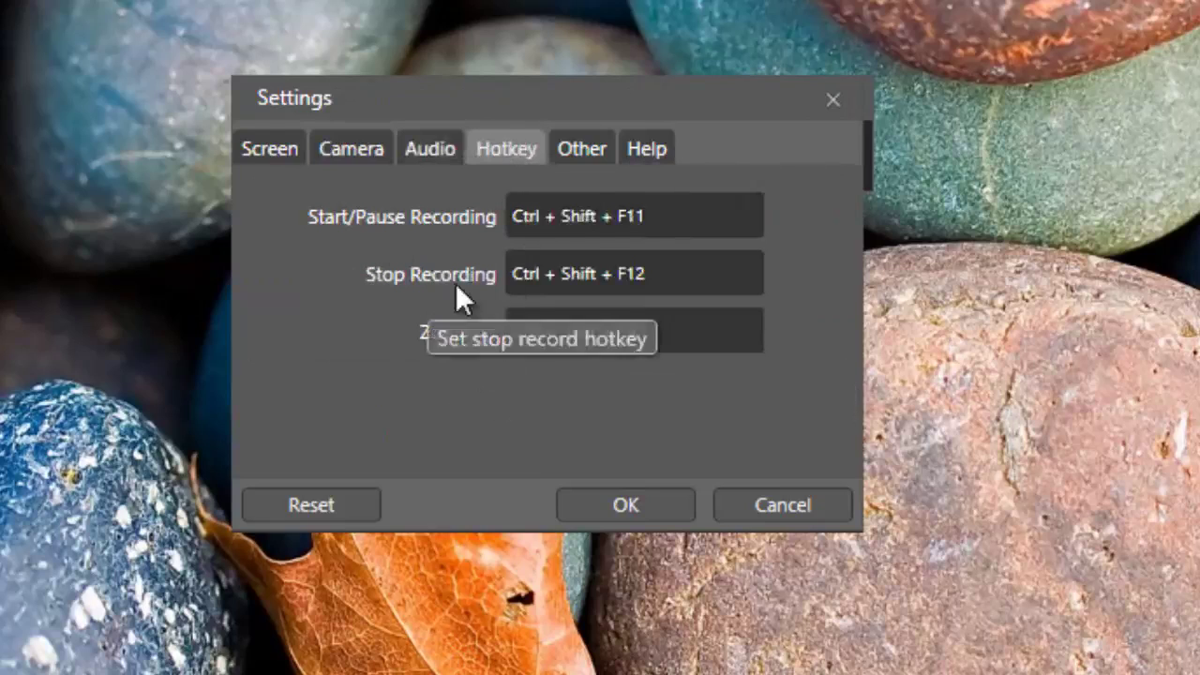
click(583, 150)
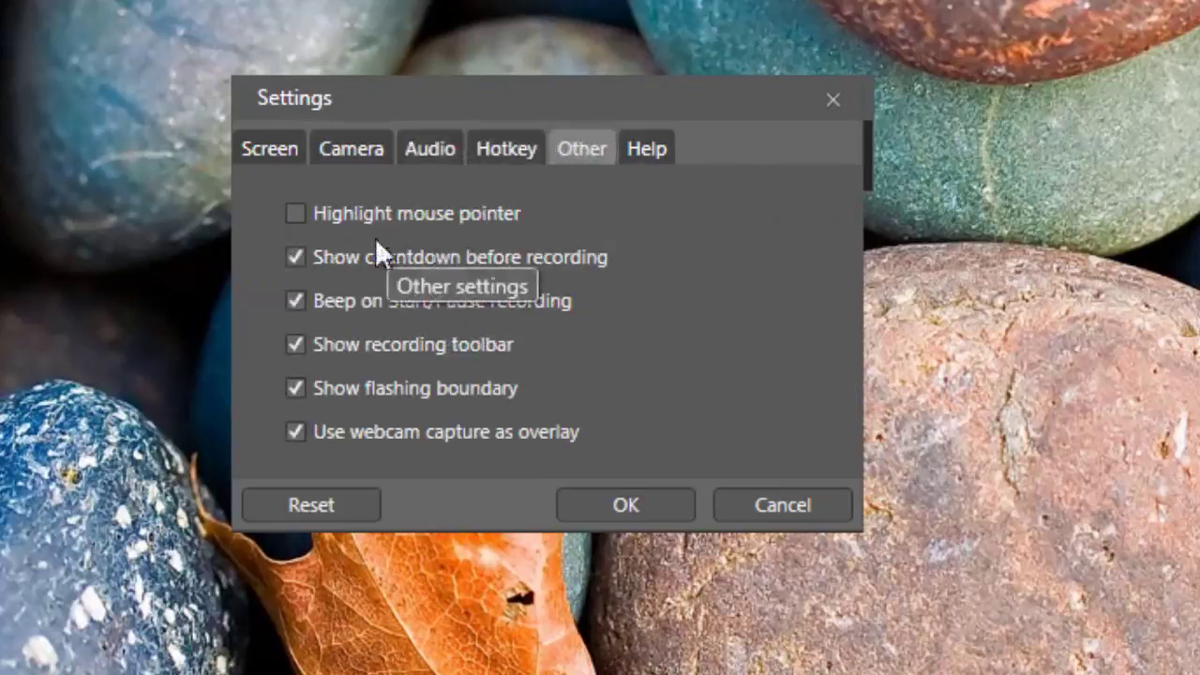
Enable Highlight mouse pointer, save the settings with OK, and turn on the microphone.
click(297, 214)
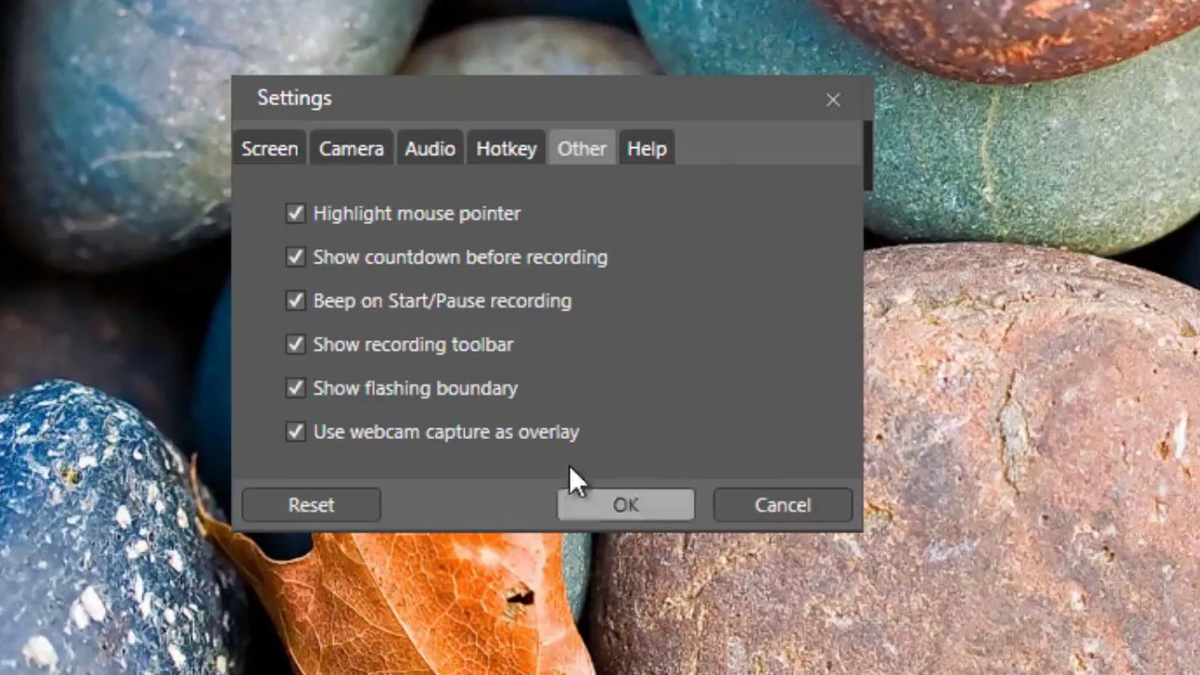
click(266, 155)
click(619, 504)
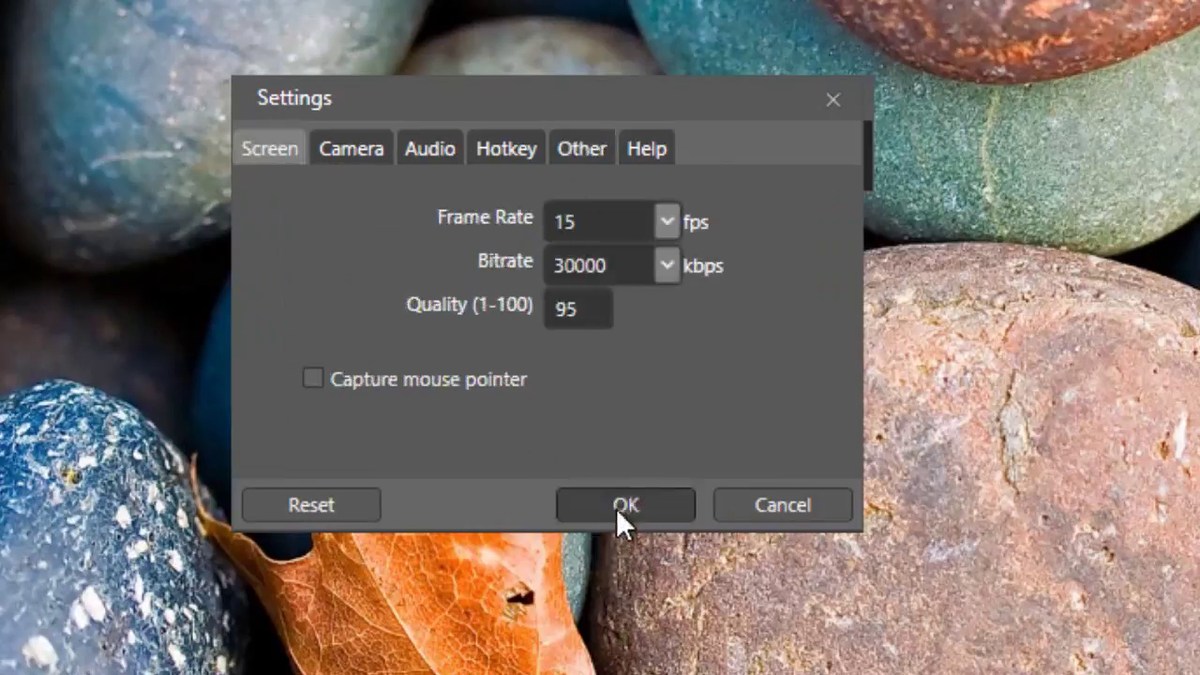
click(587, 156)
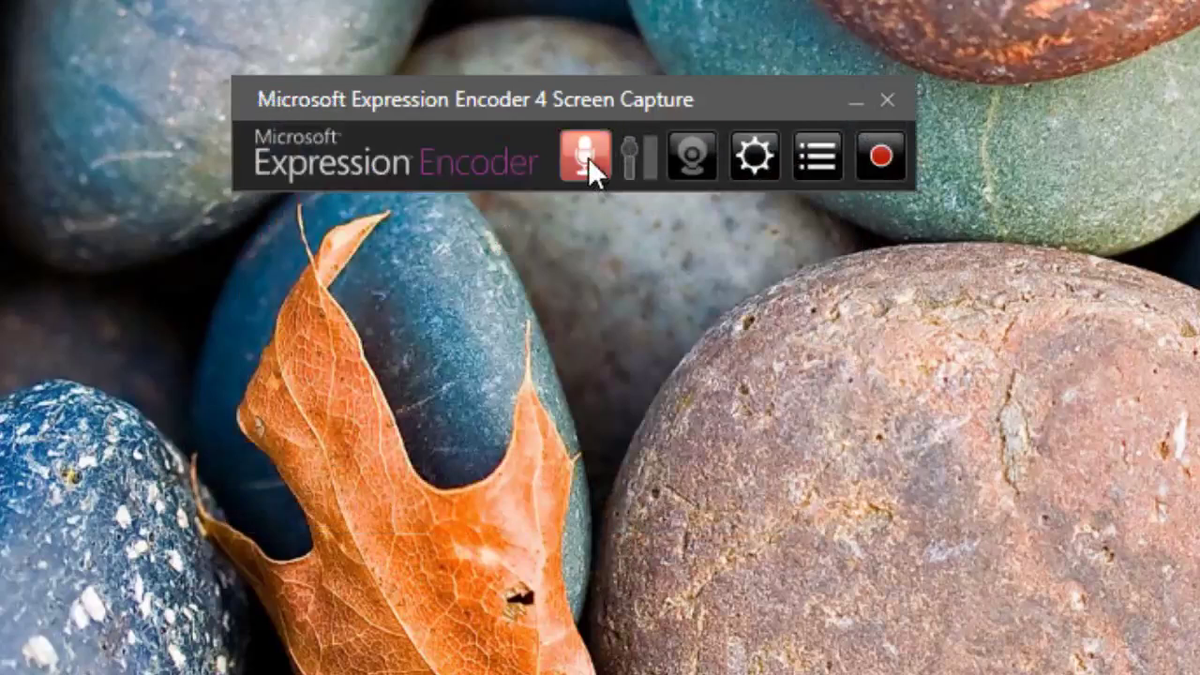
Turn the microphone back off and start recording a custom 1231 × 700 region.
click(586, 157)
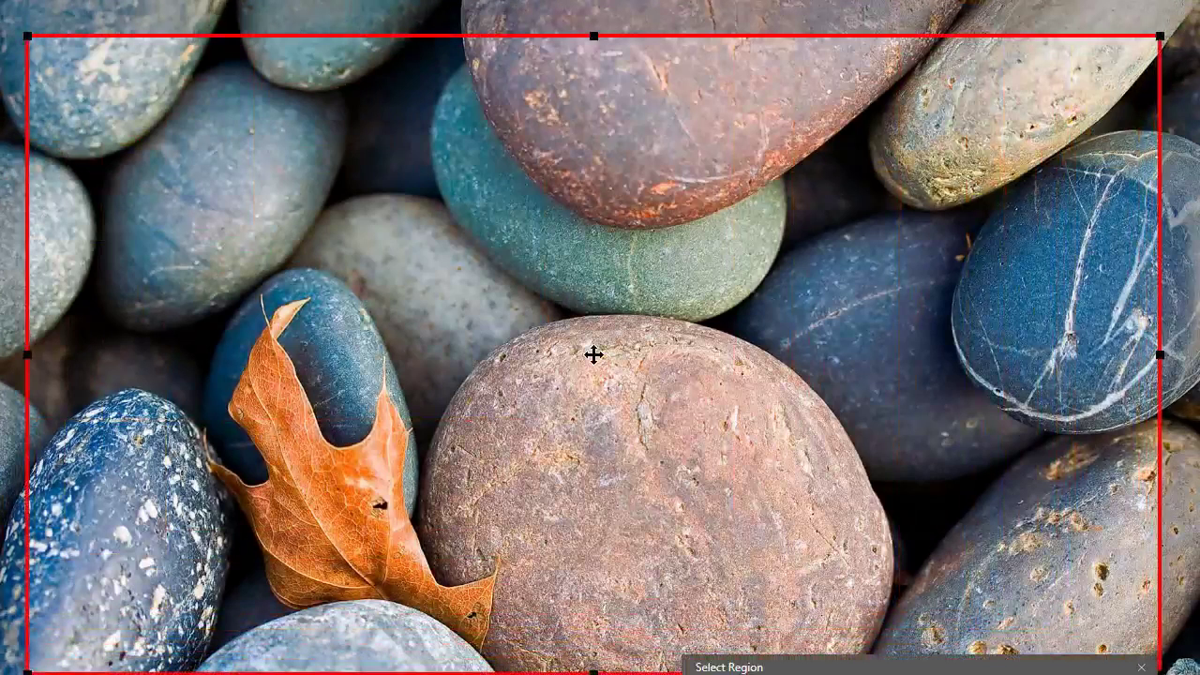
click(1057, 668)
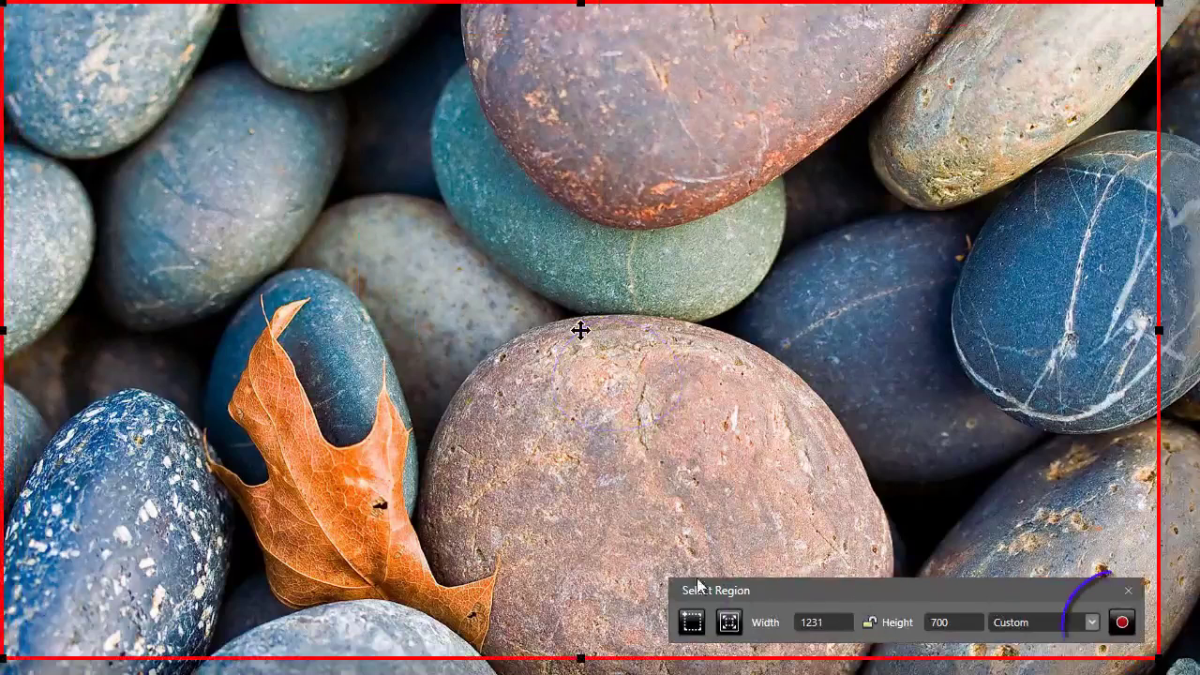
click(1124, 625)
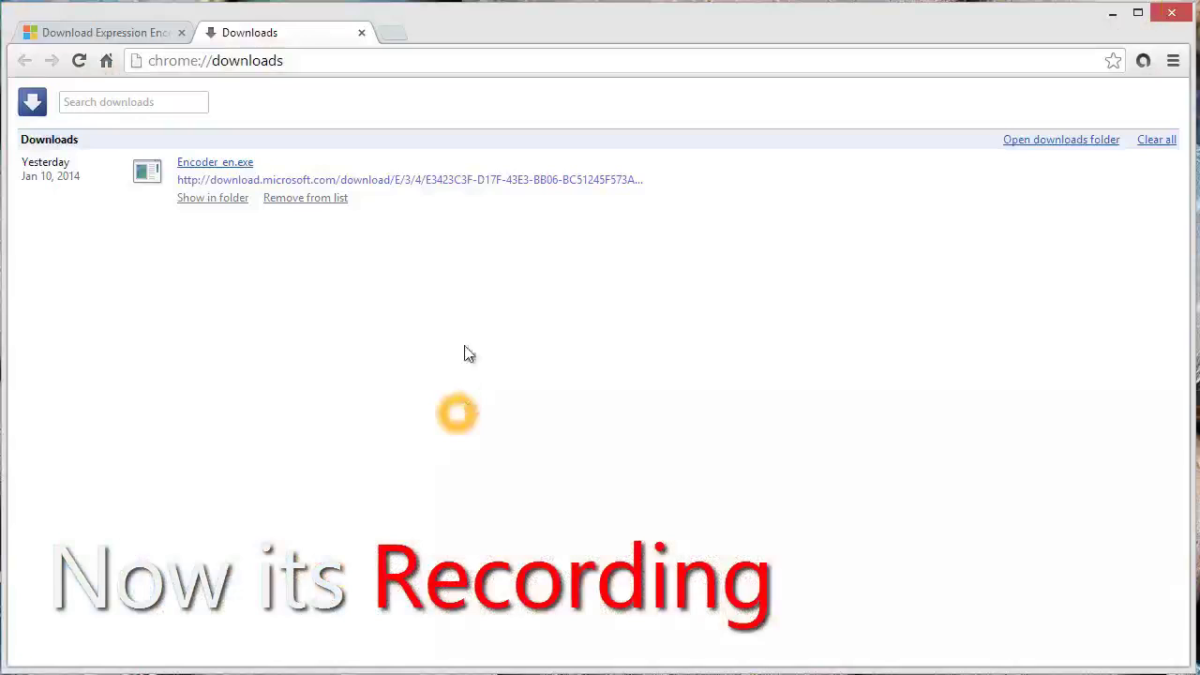
Switch to the 'Download Expression Encoder' tab and scroll through the confirmation page.
click(369, 224)
click(112, 36)
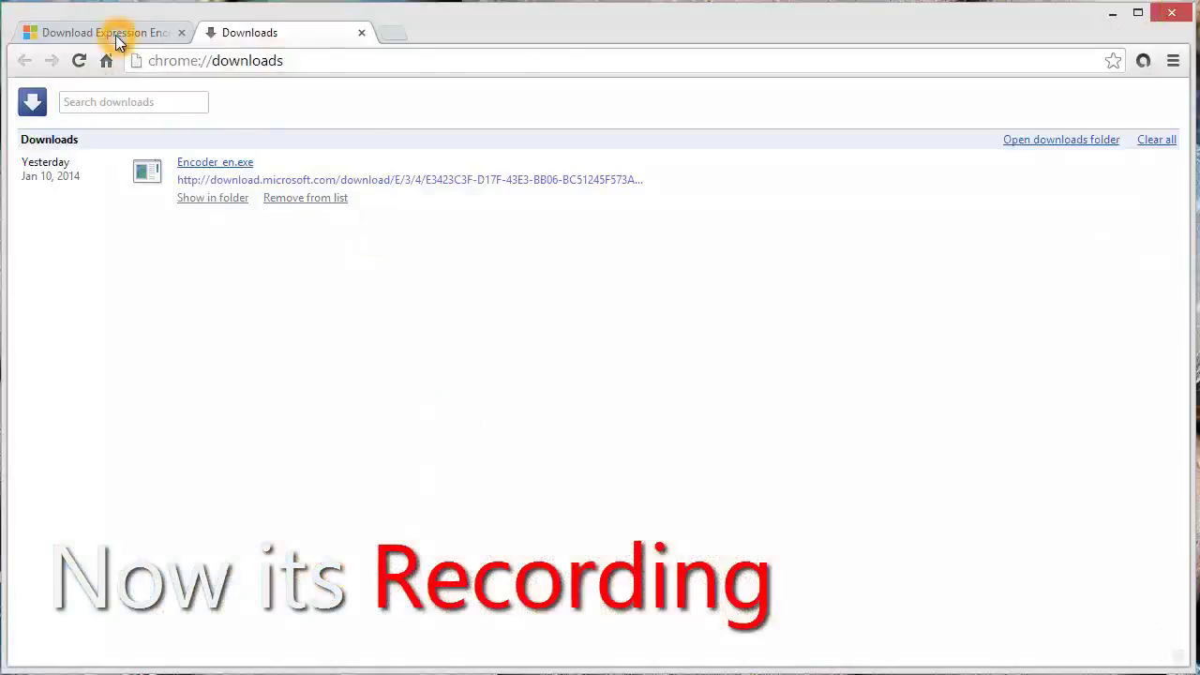
scroll(241, 402, down, 3)
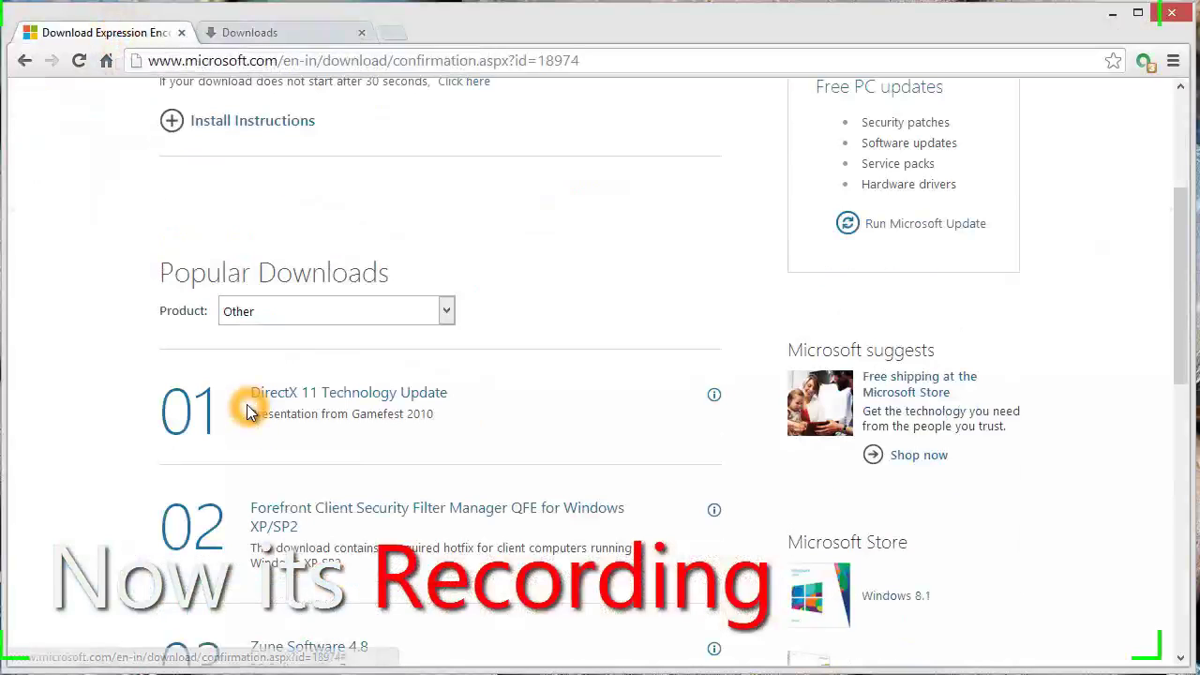
scroll(370, 250, up, 3)
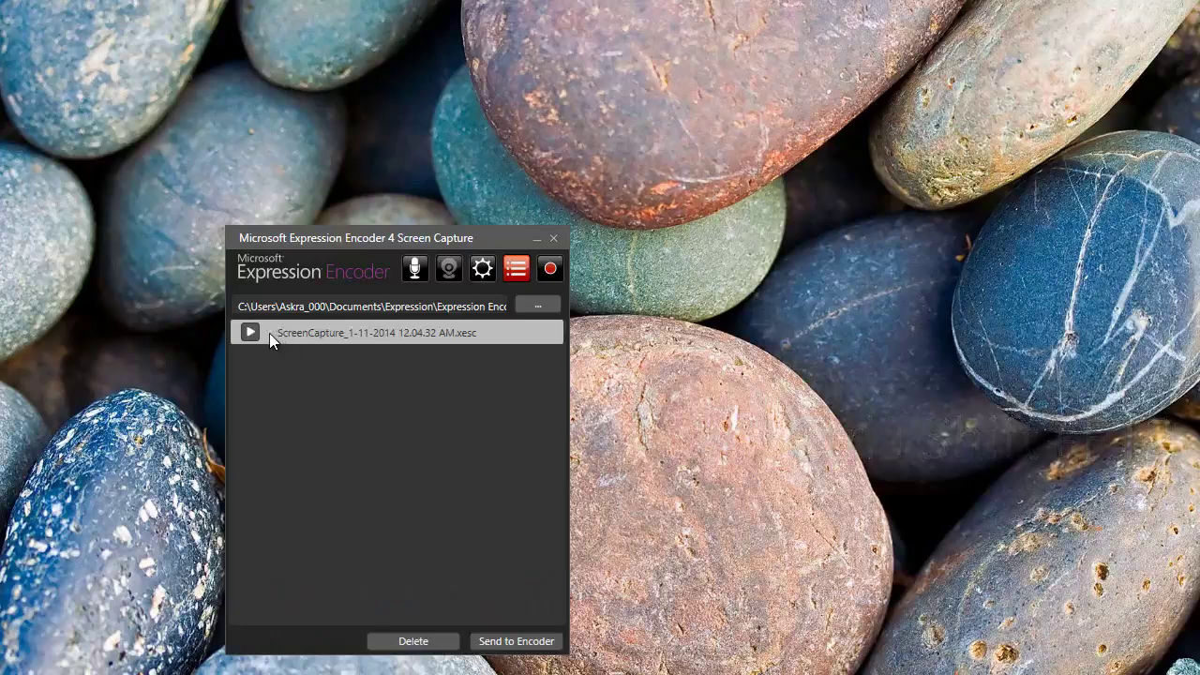
Preview the new capture, close the preview, and send the capture to Expression Encoder.
click(250, 333)
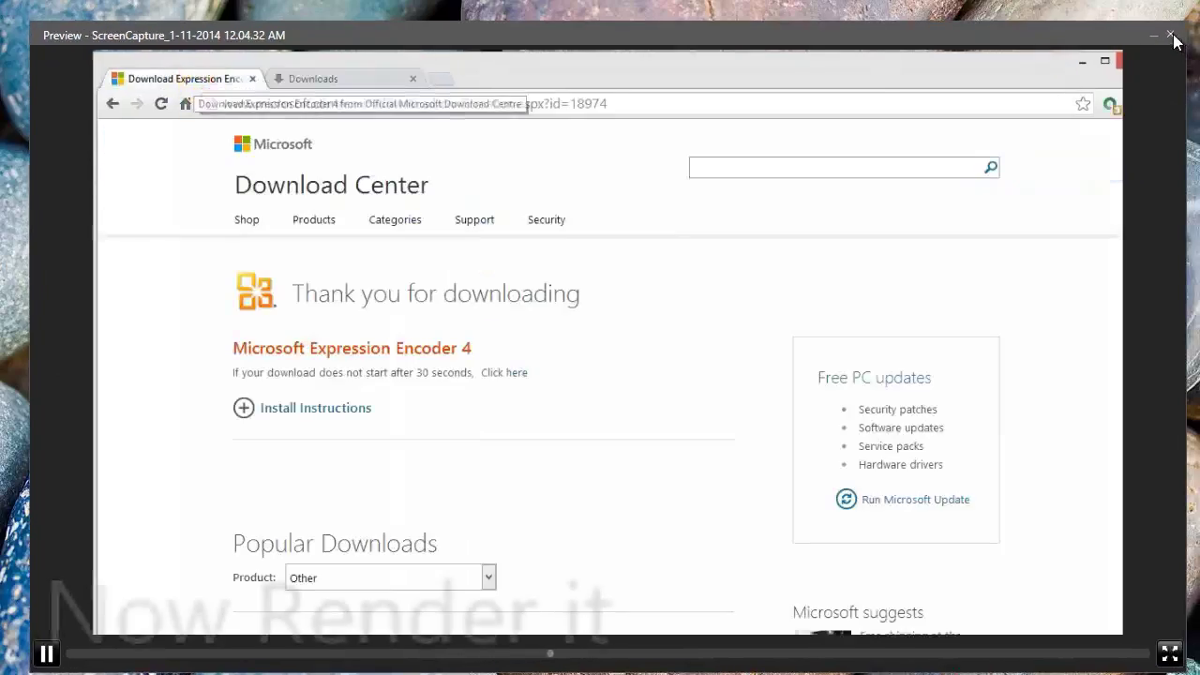
click(1171, 37)
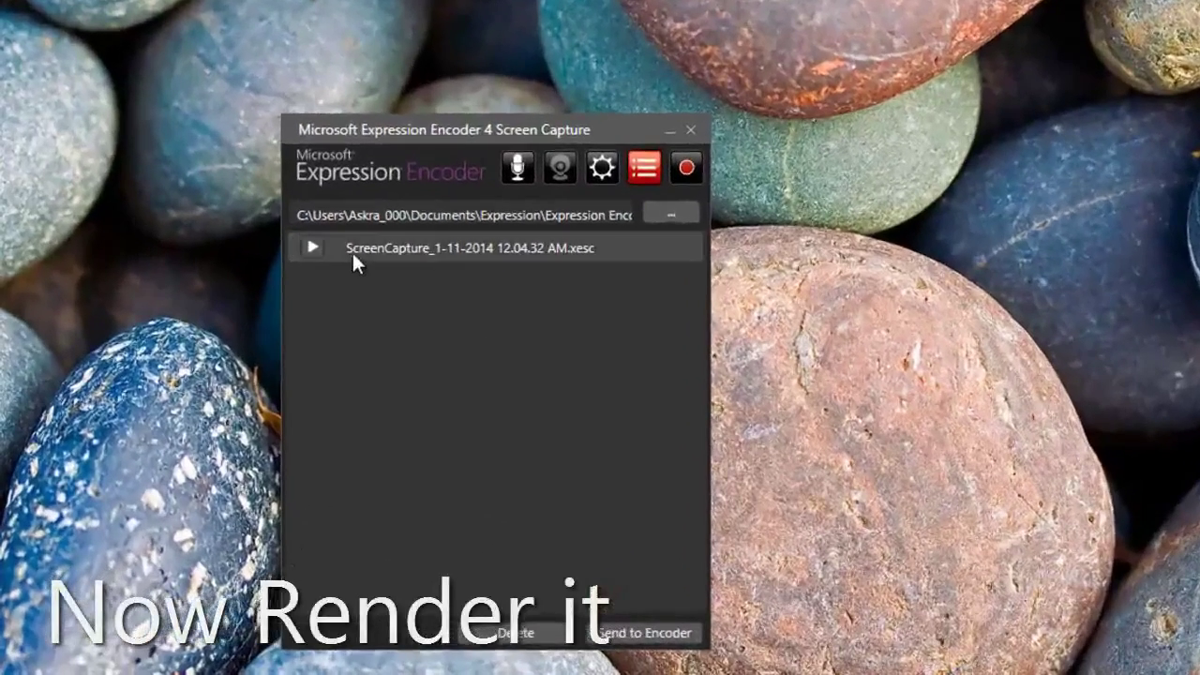
click(514, 255)
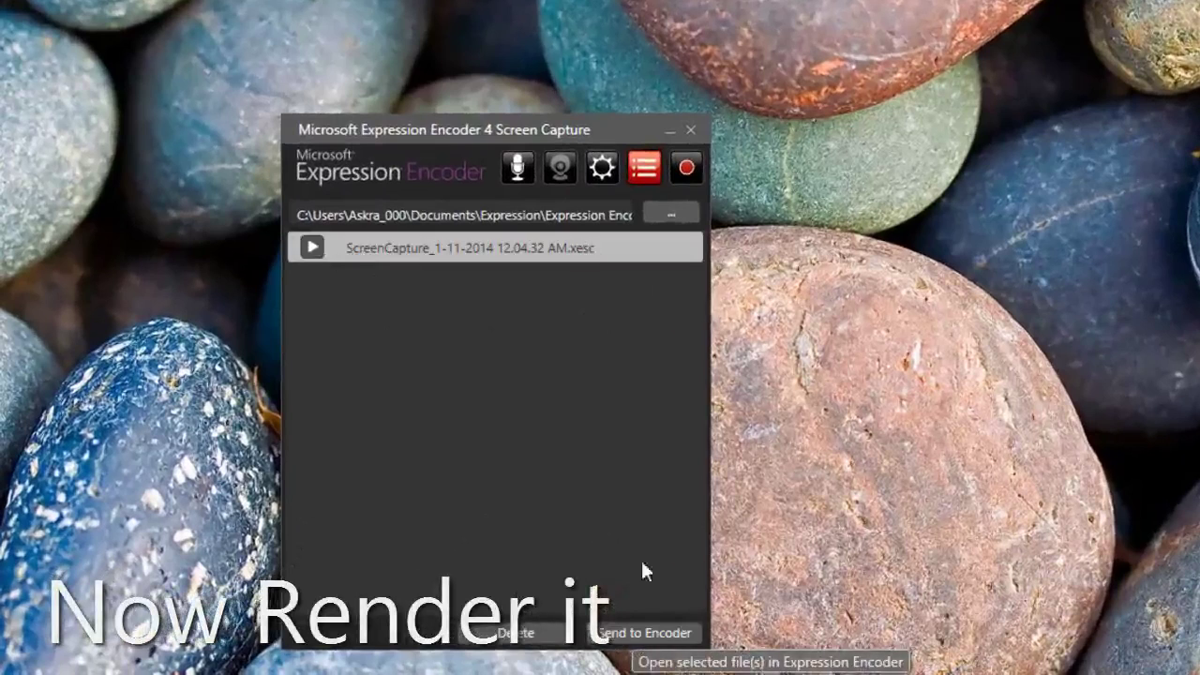
drag(538, 127, 580, 27)
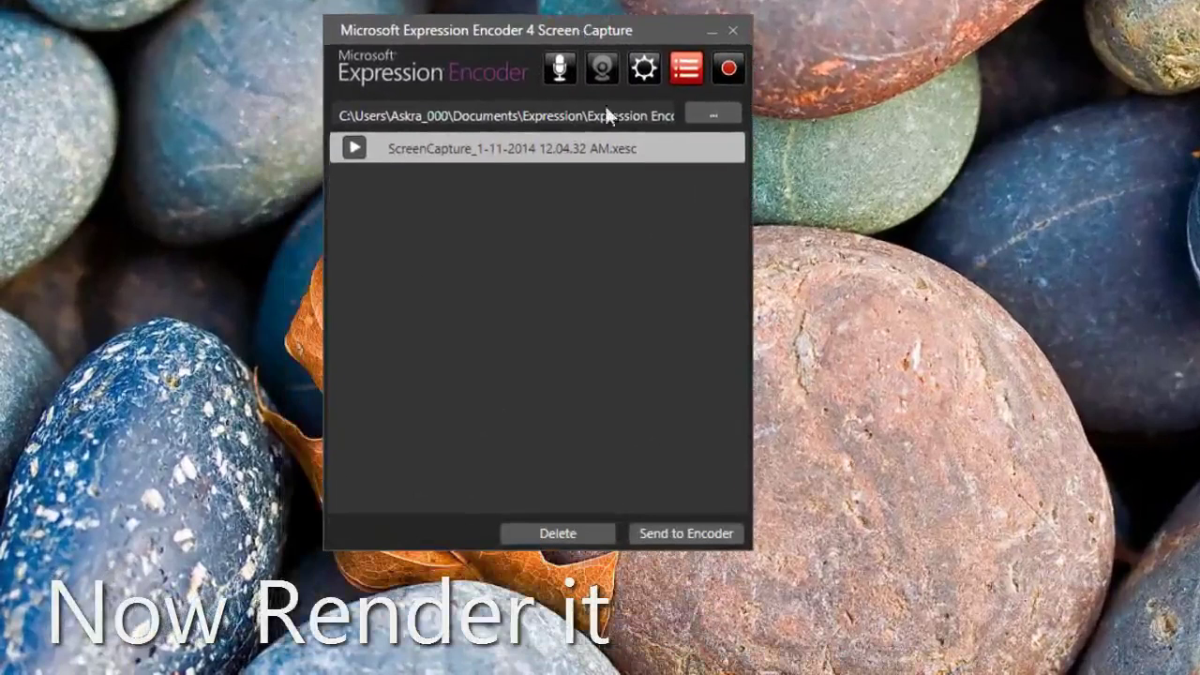
click(687, 534)
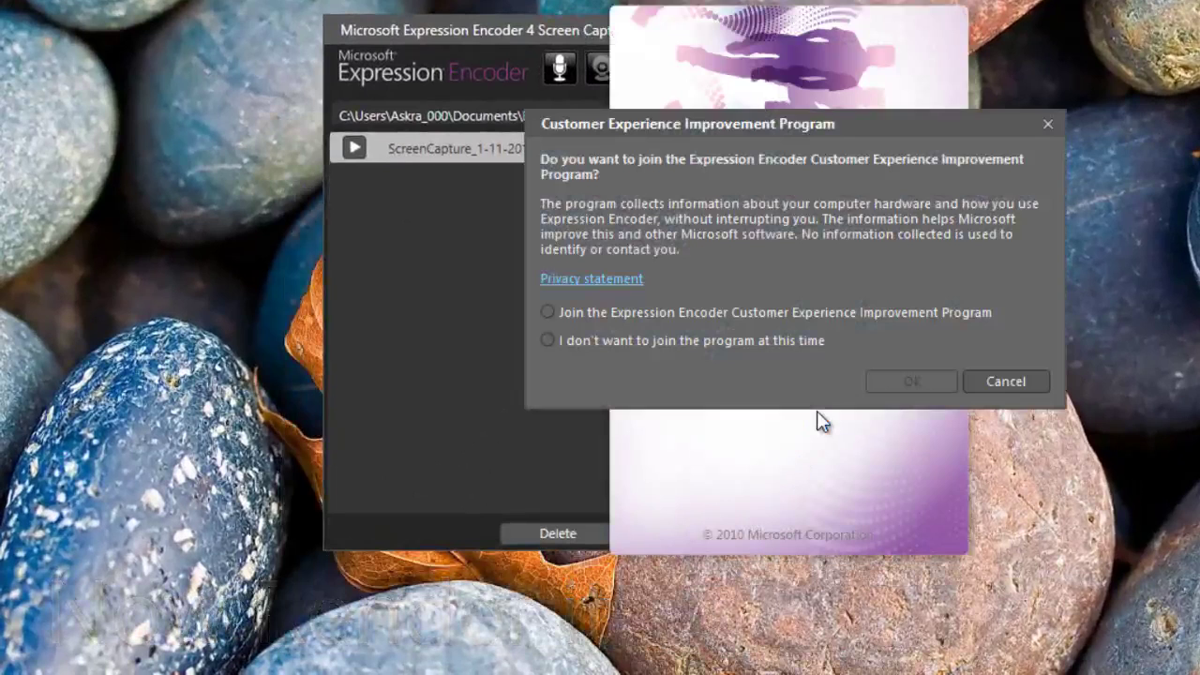
Decline the improvement program, encode the capture to ScreenCapture_1-11-2014 12.04.32 AM.wmv, then minimize Encoder.
click(610, 338)
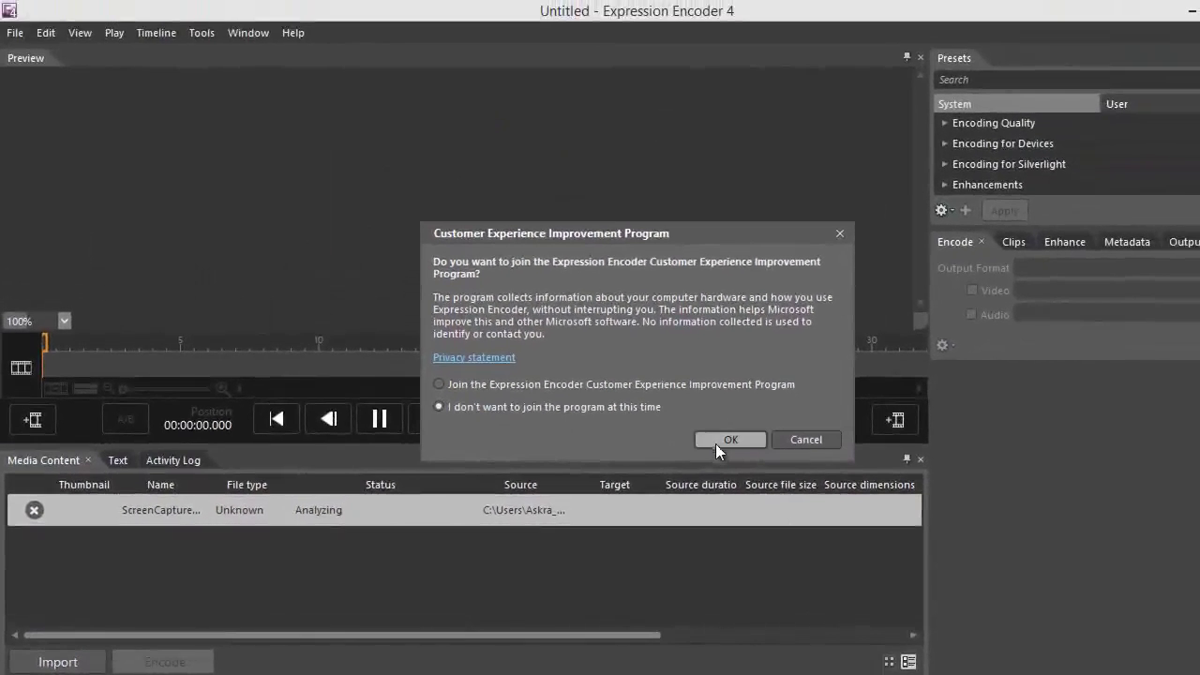
click(720, 440)
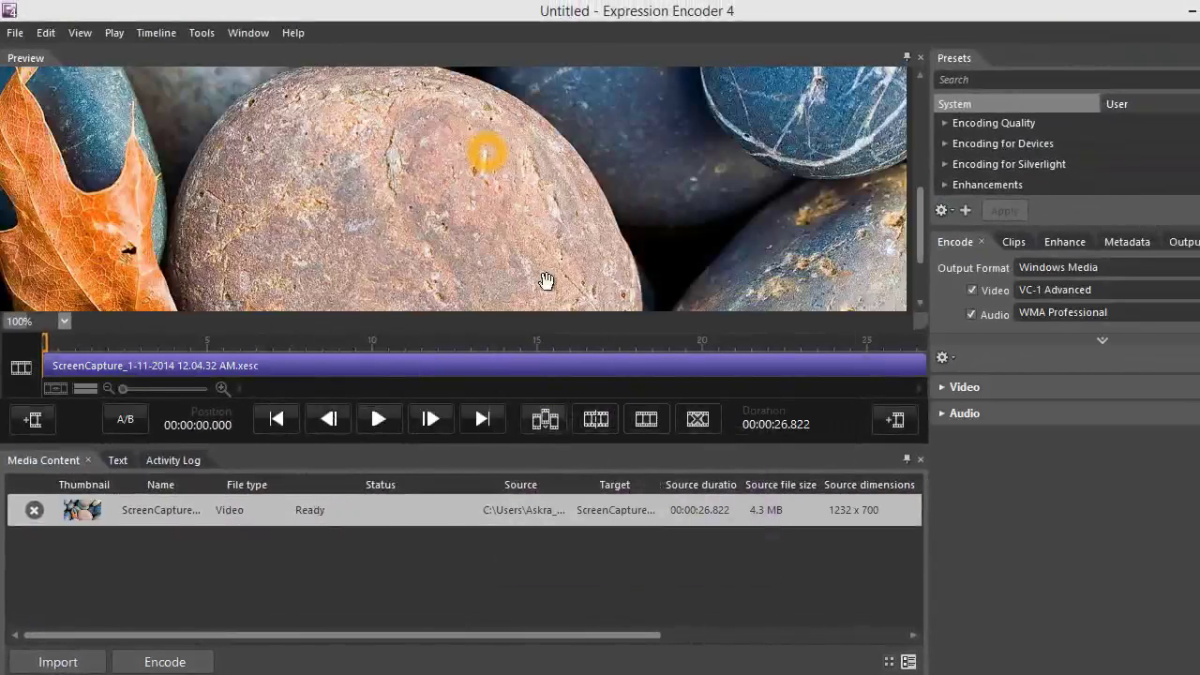
scroll(542, 231, down, 3)
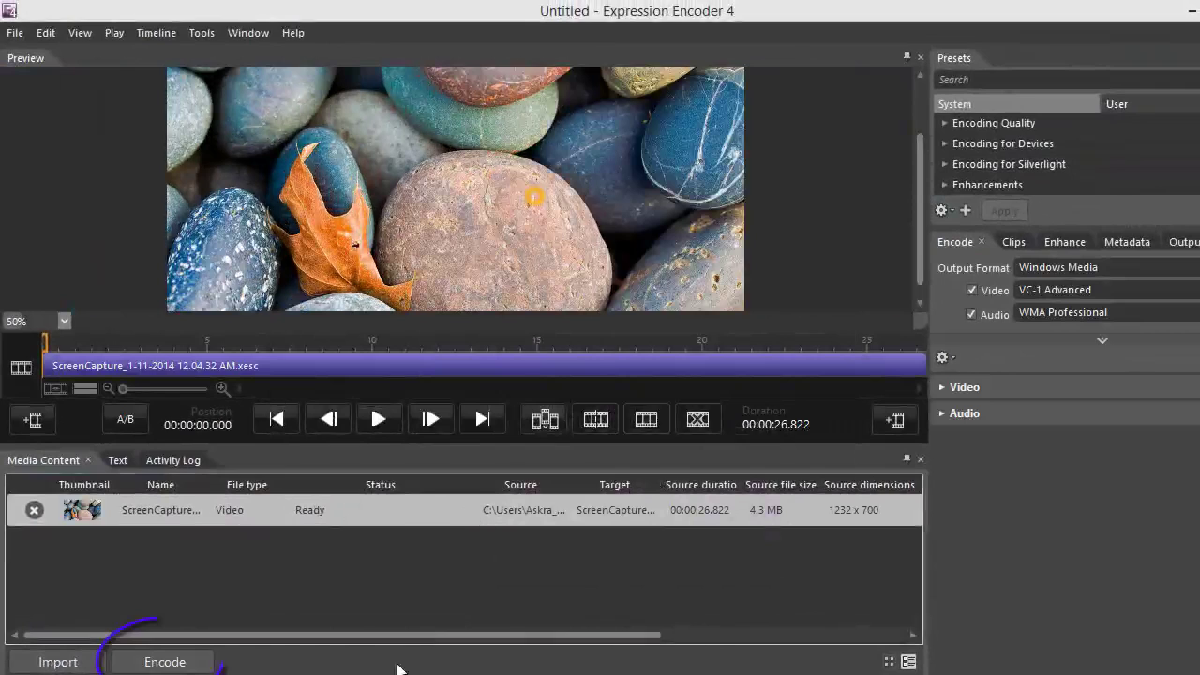
click(175, 663)
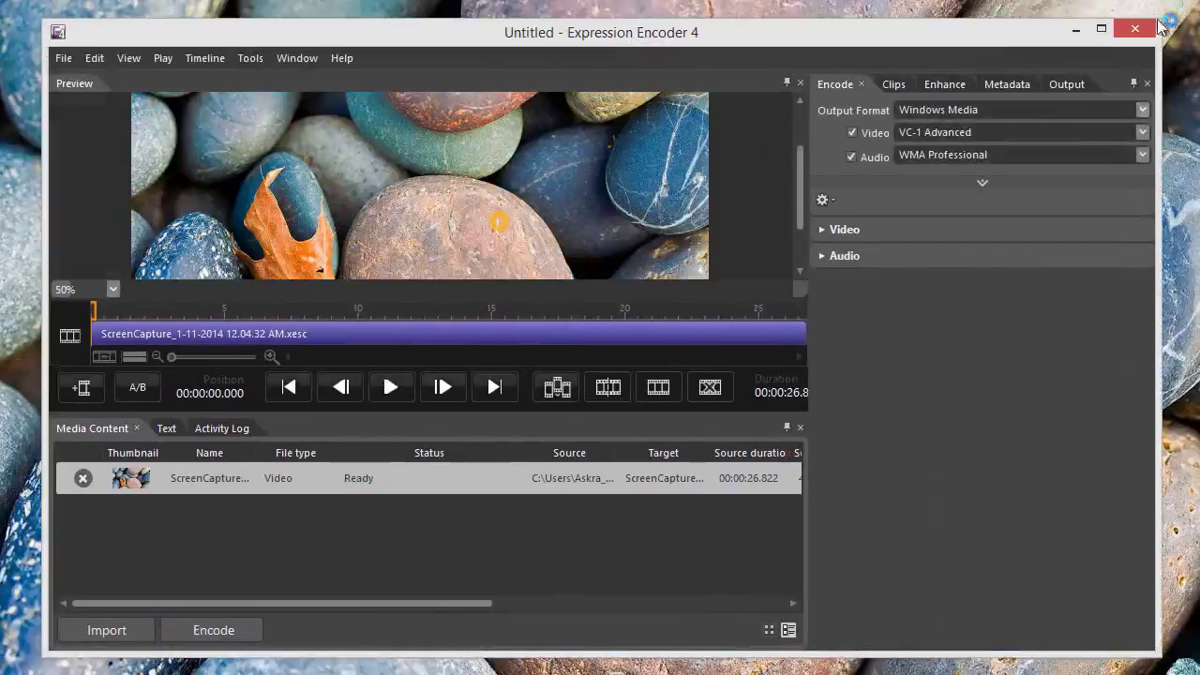
click(1075, 31)
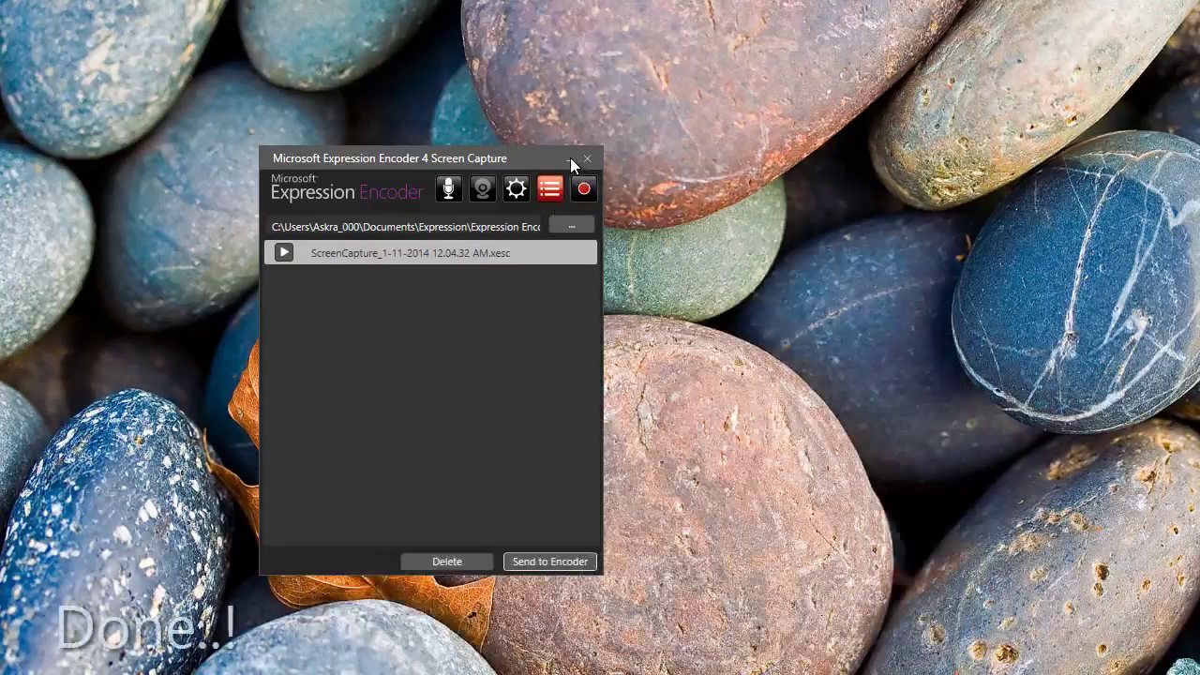
Hide the capture window and browse to This PC > Documents > Expression > Expression Encoder > Output.
click(570, 157)
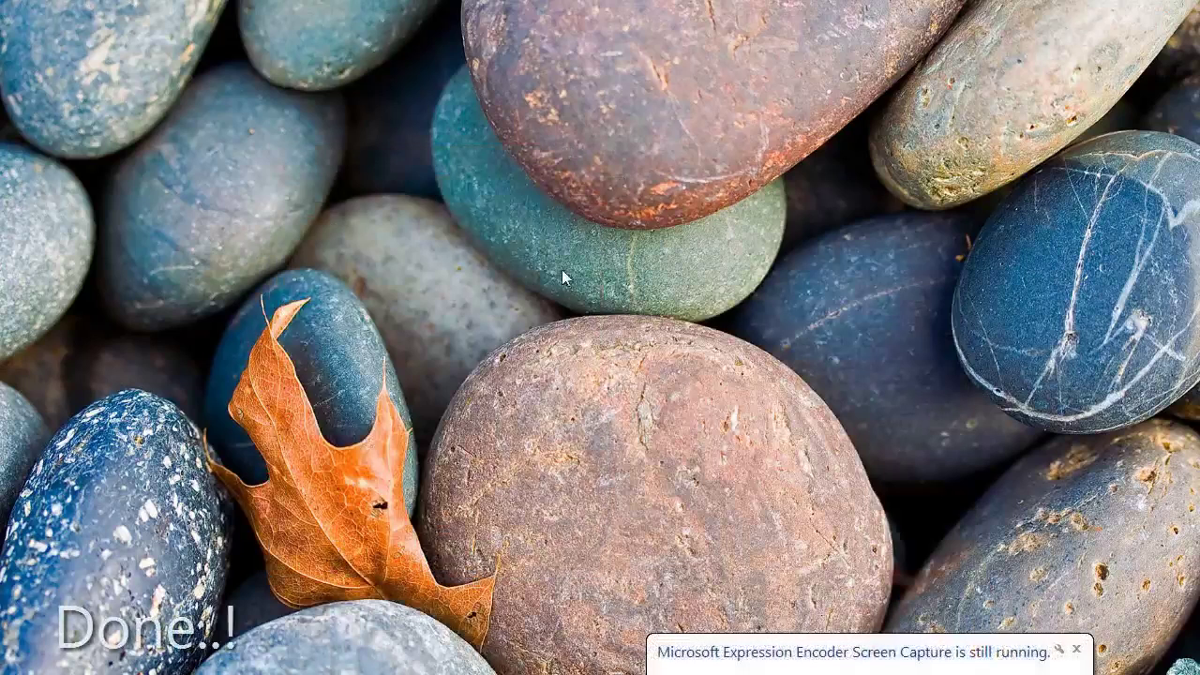
key(alt+Tab)
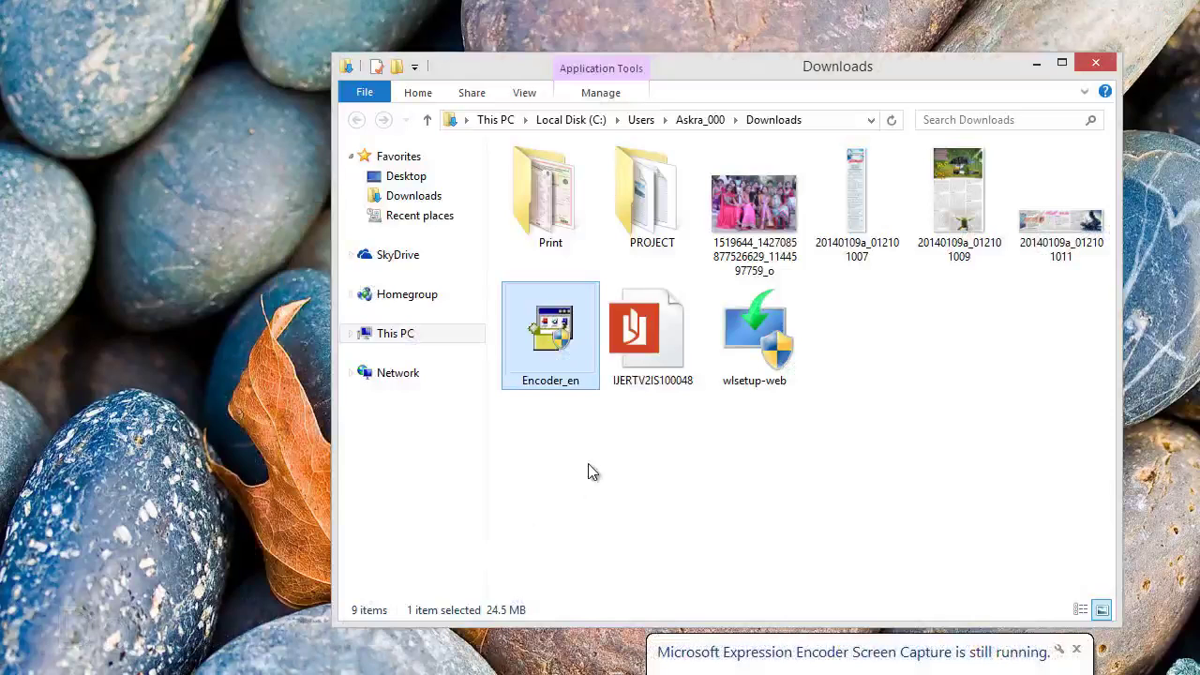
click(409, 338)
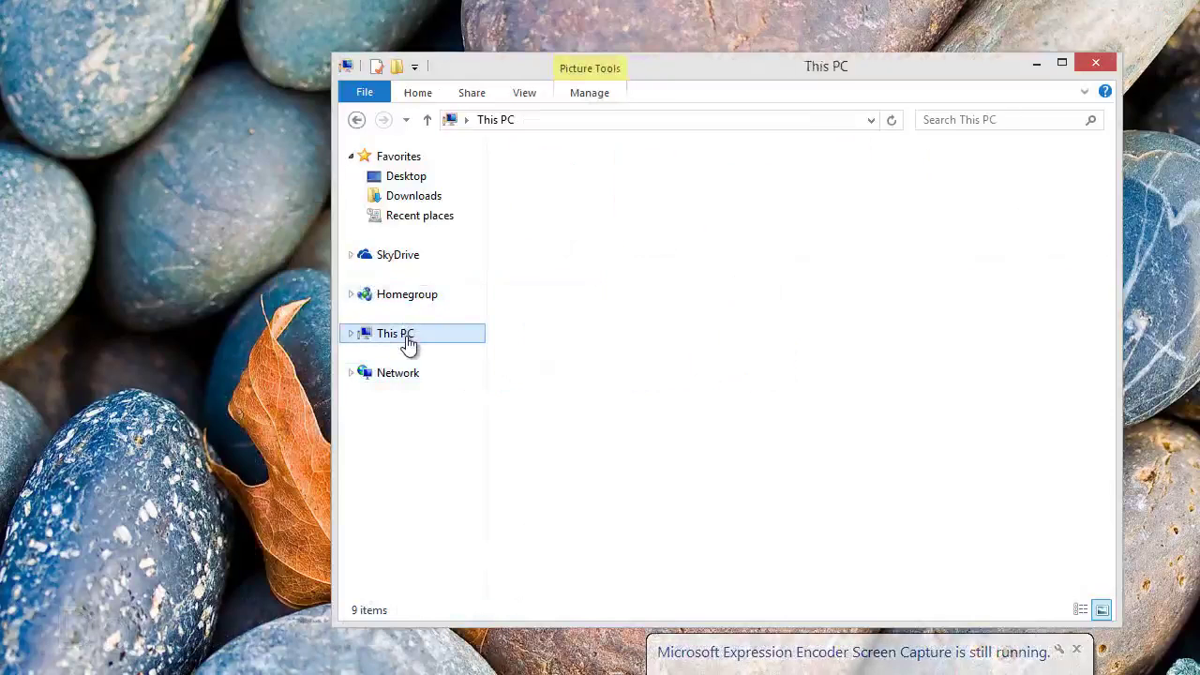
double_click(813, 201)
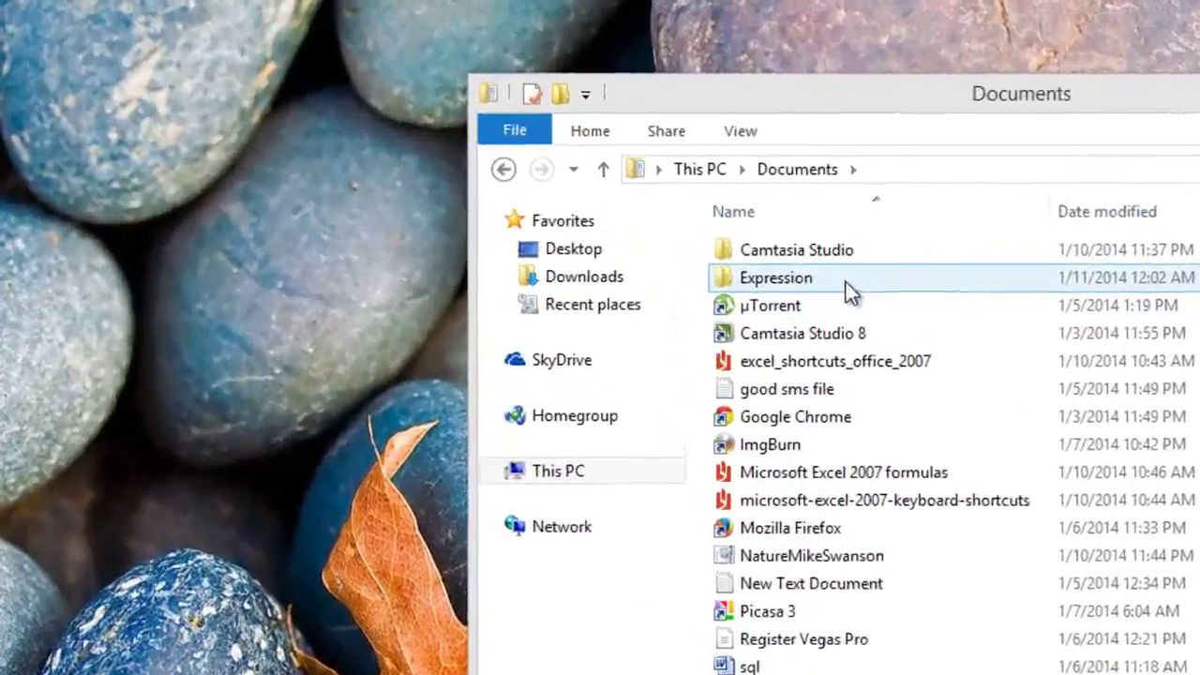
double_click(601, 203)
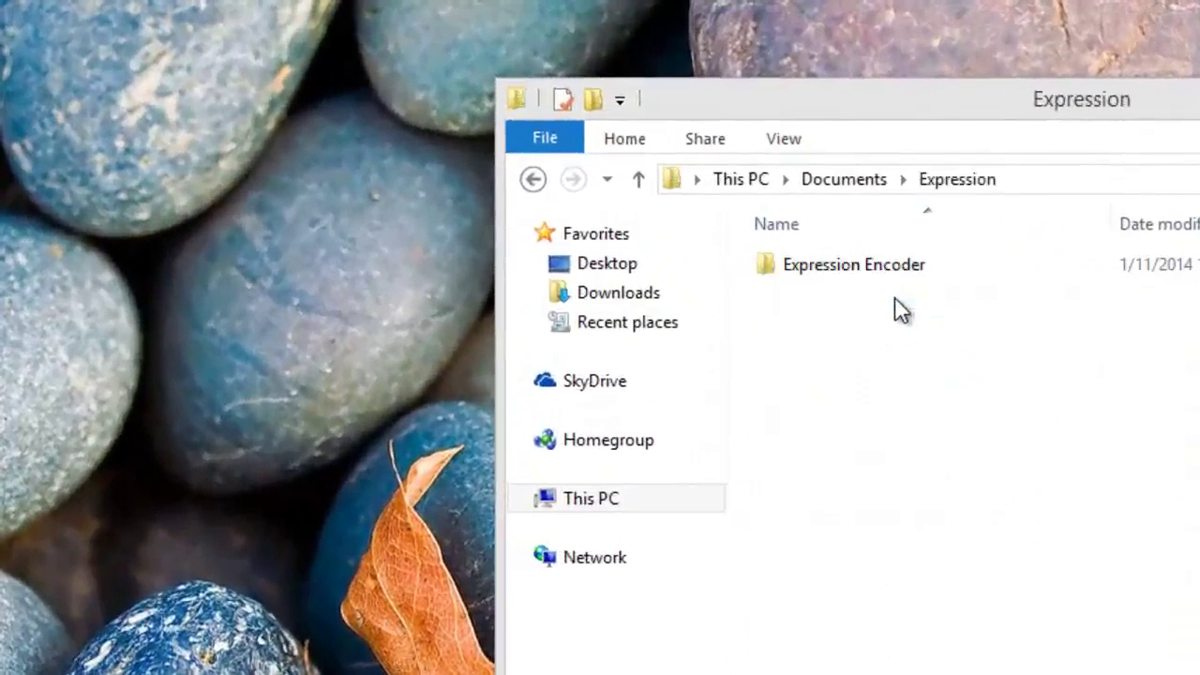
double_click(884, 270)
click(678, 248)
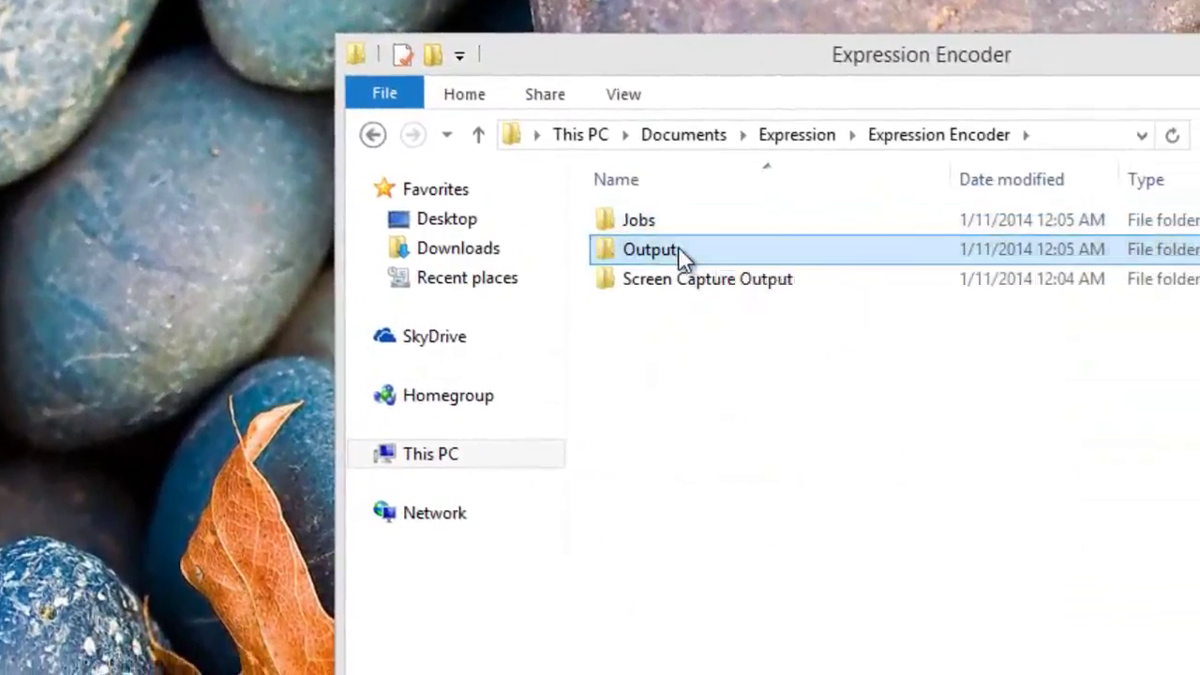
double_click(677, 247)
In the dated subfolder, play the ScreenCapture_1-11-2014 12.04.32 AM video with Windows Media Player.
double_click(692, 232)
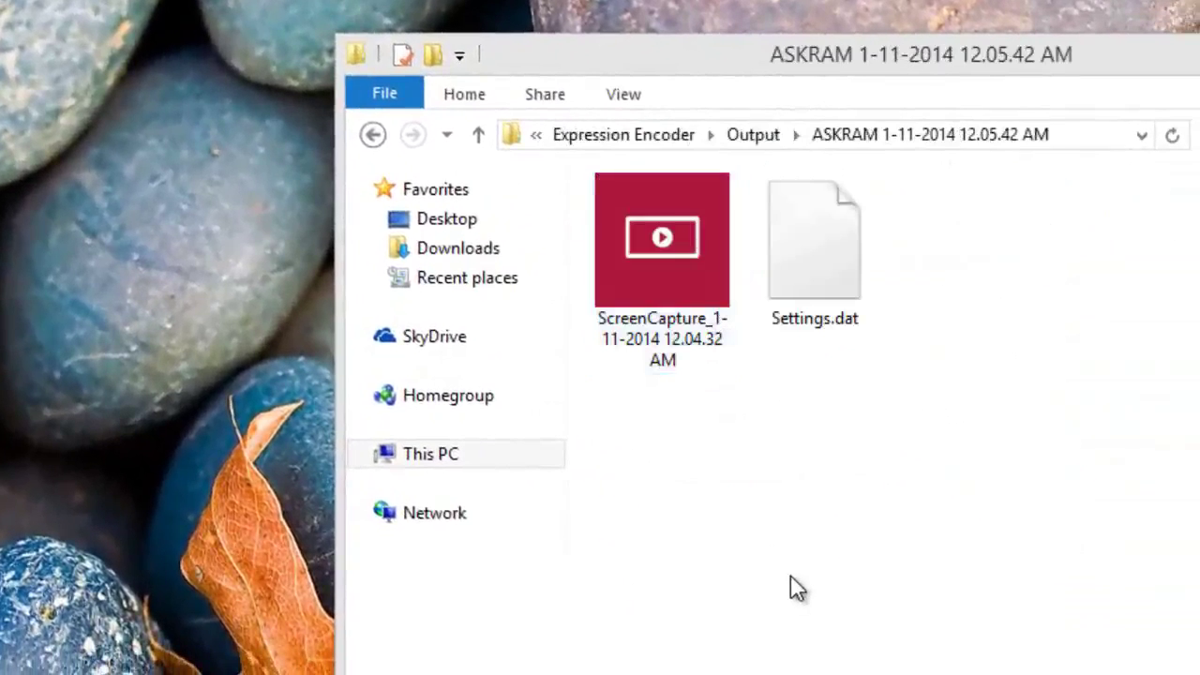
click(684, 298)
right_click(679, 279)
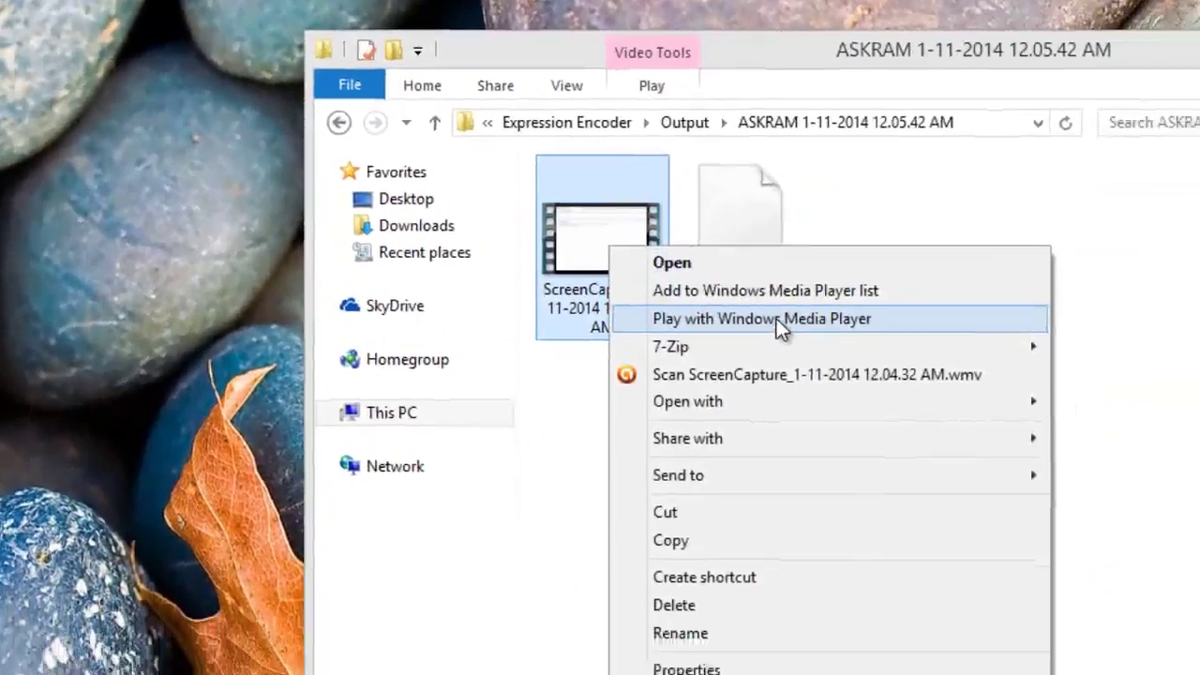
click(776, 319)
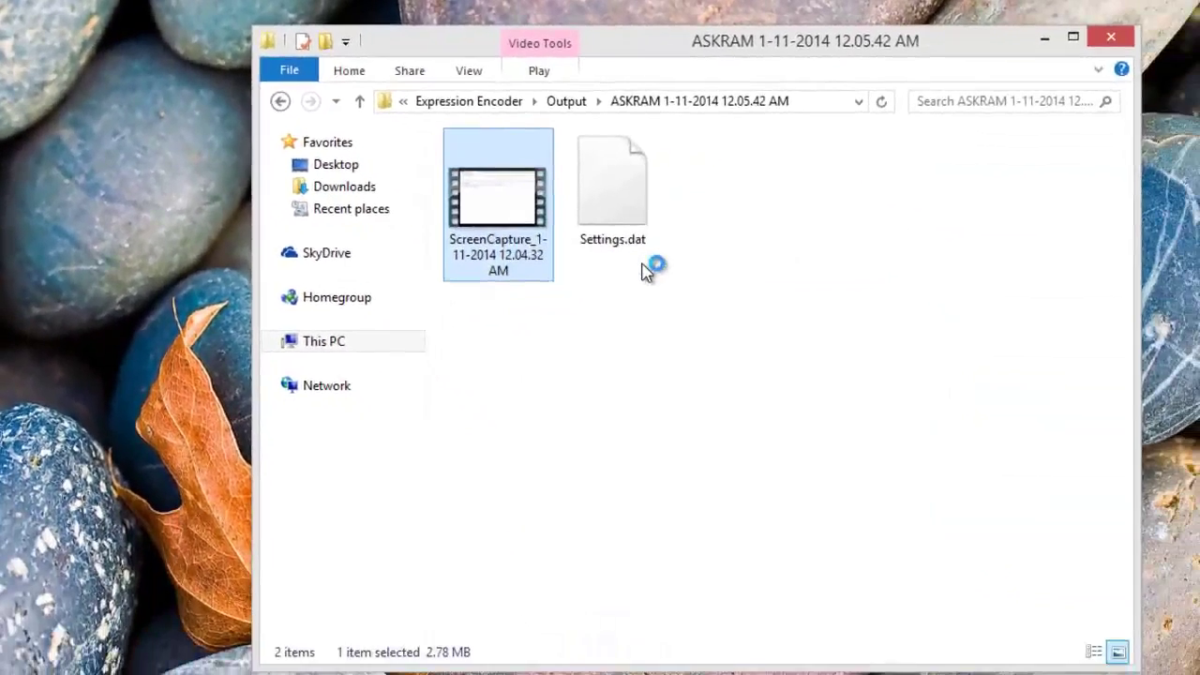
Watch the encoded capture full screen in Windows Media Player, then clear the file selection in Explorer.
double_click(665, 401)
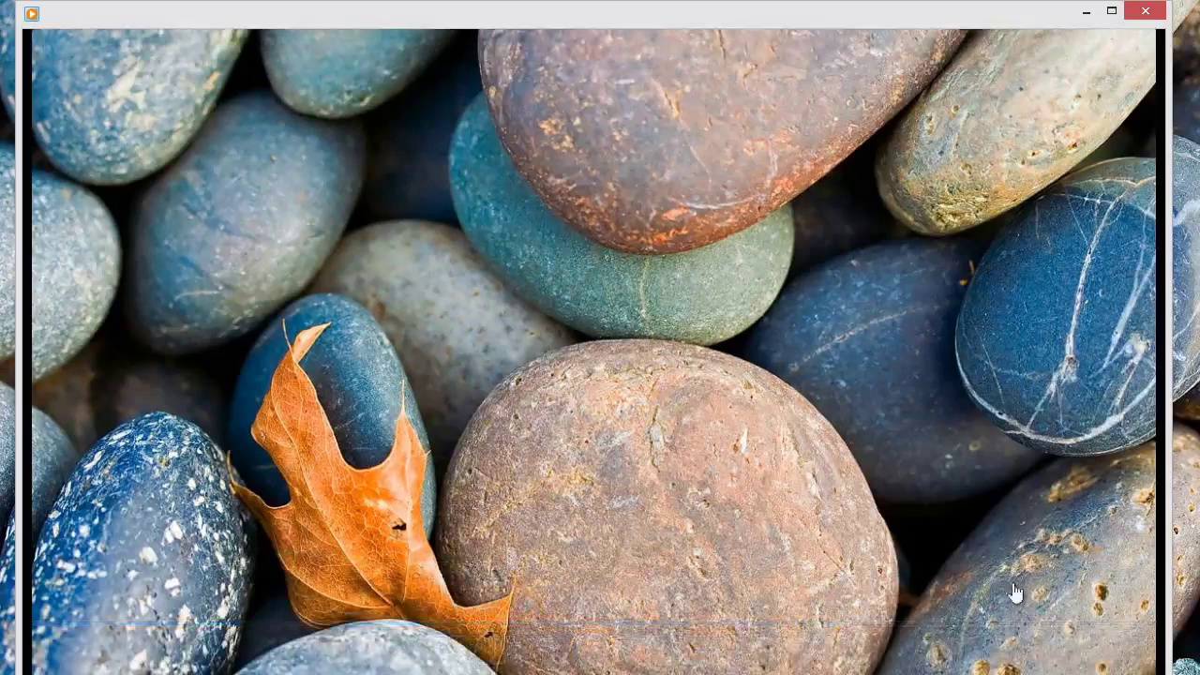
mouse_move(1008, 289)
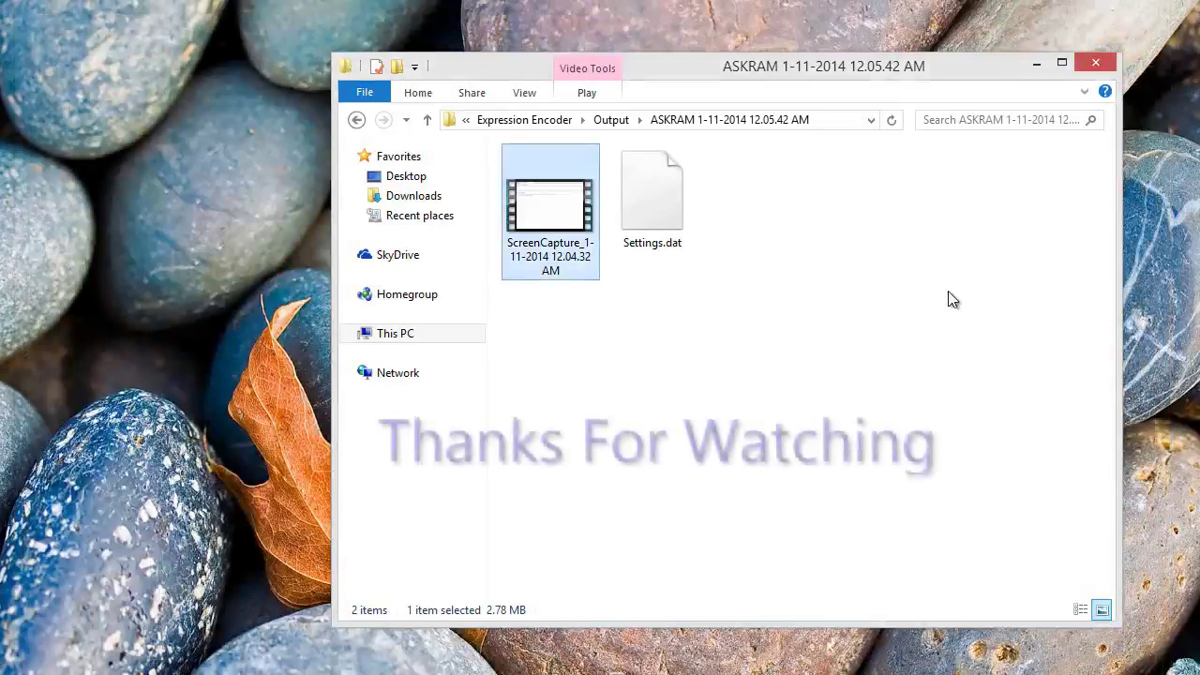
click(914, 296)
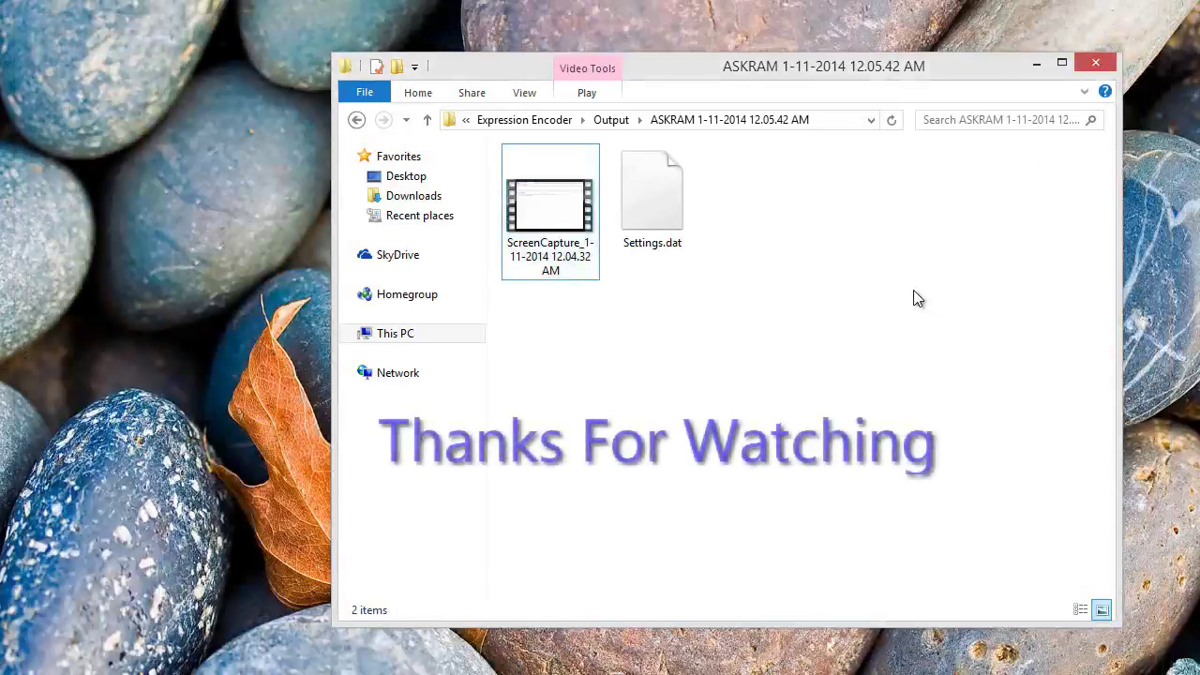